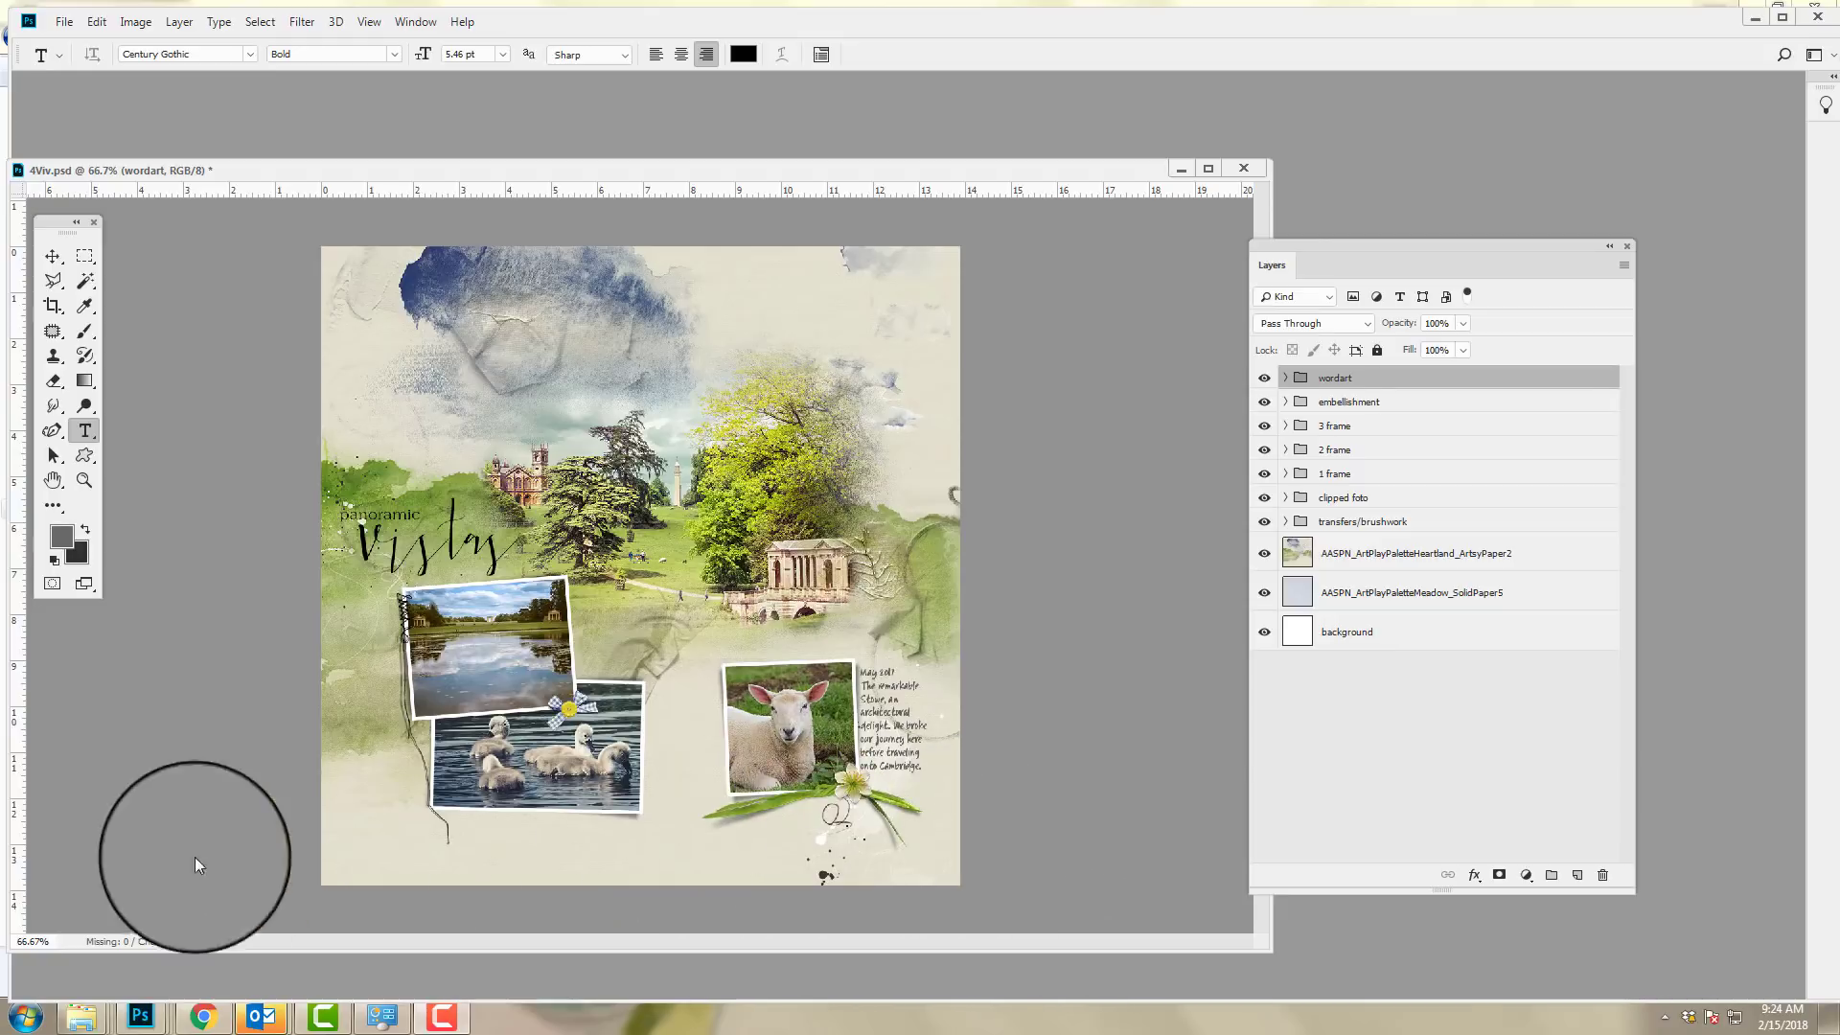
- Switch to AASPN_WaterColorTemplateAlbum5_4.psd and examine its lower stain layers by hiding and reshowing three of them
mouse_move(148, 1029)
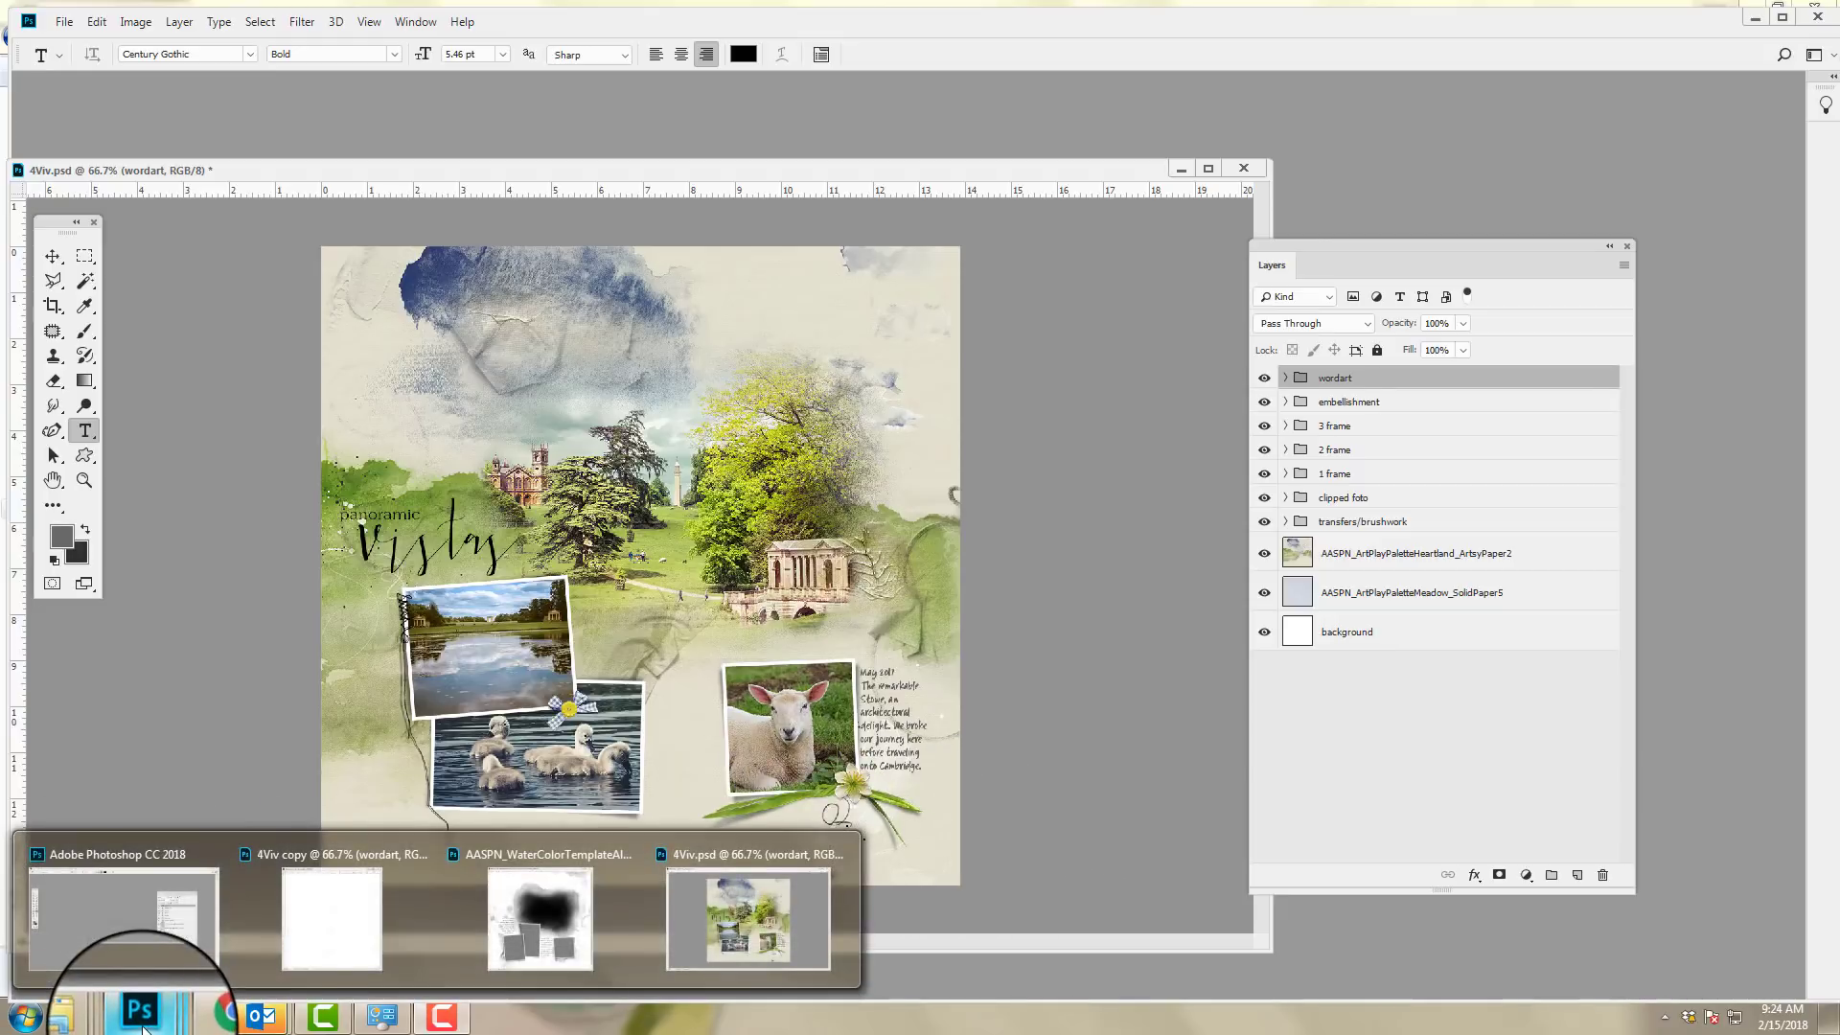
click(530, 930)
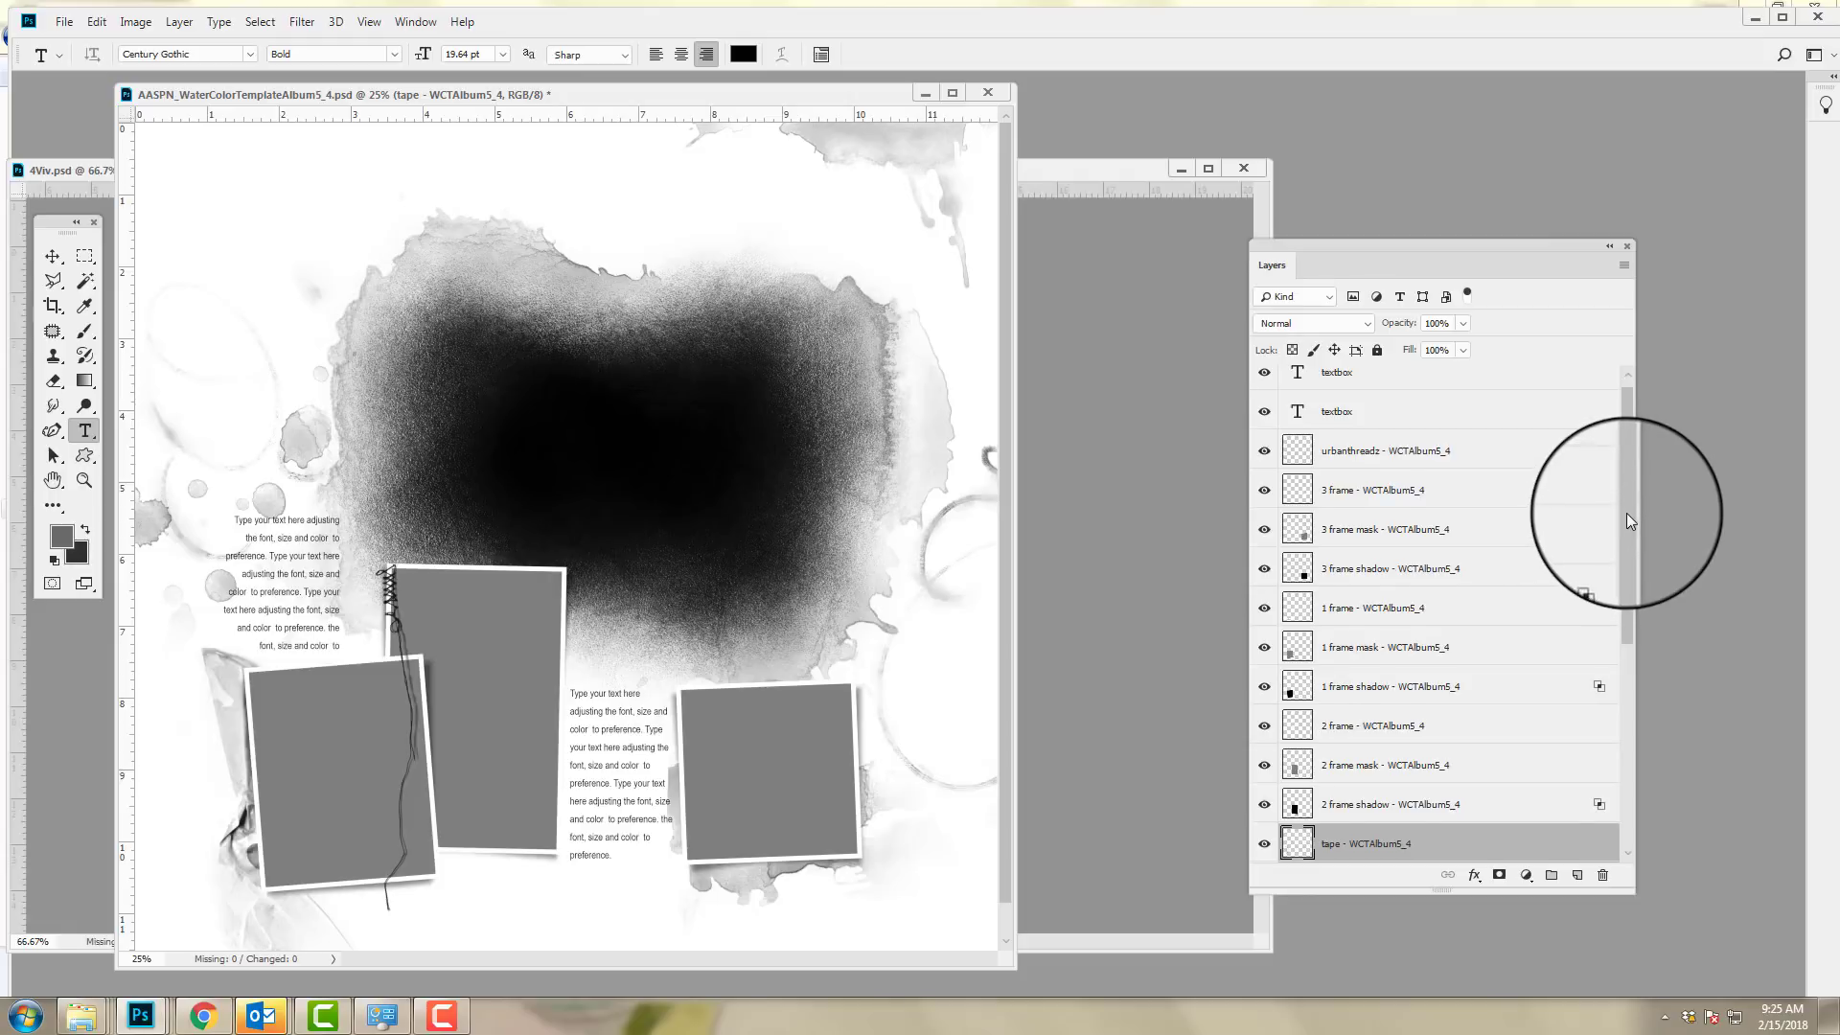
drag(1626, 514, 1624, 740)
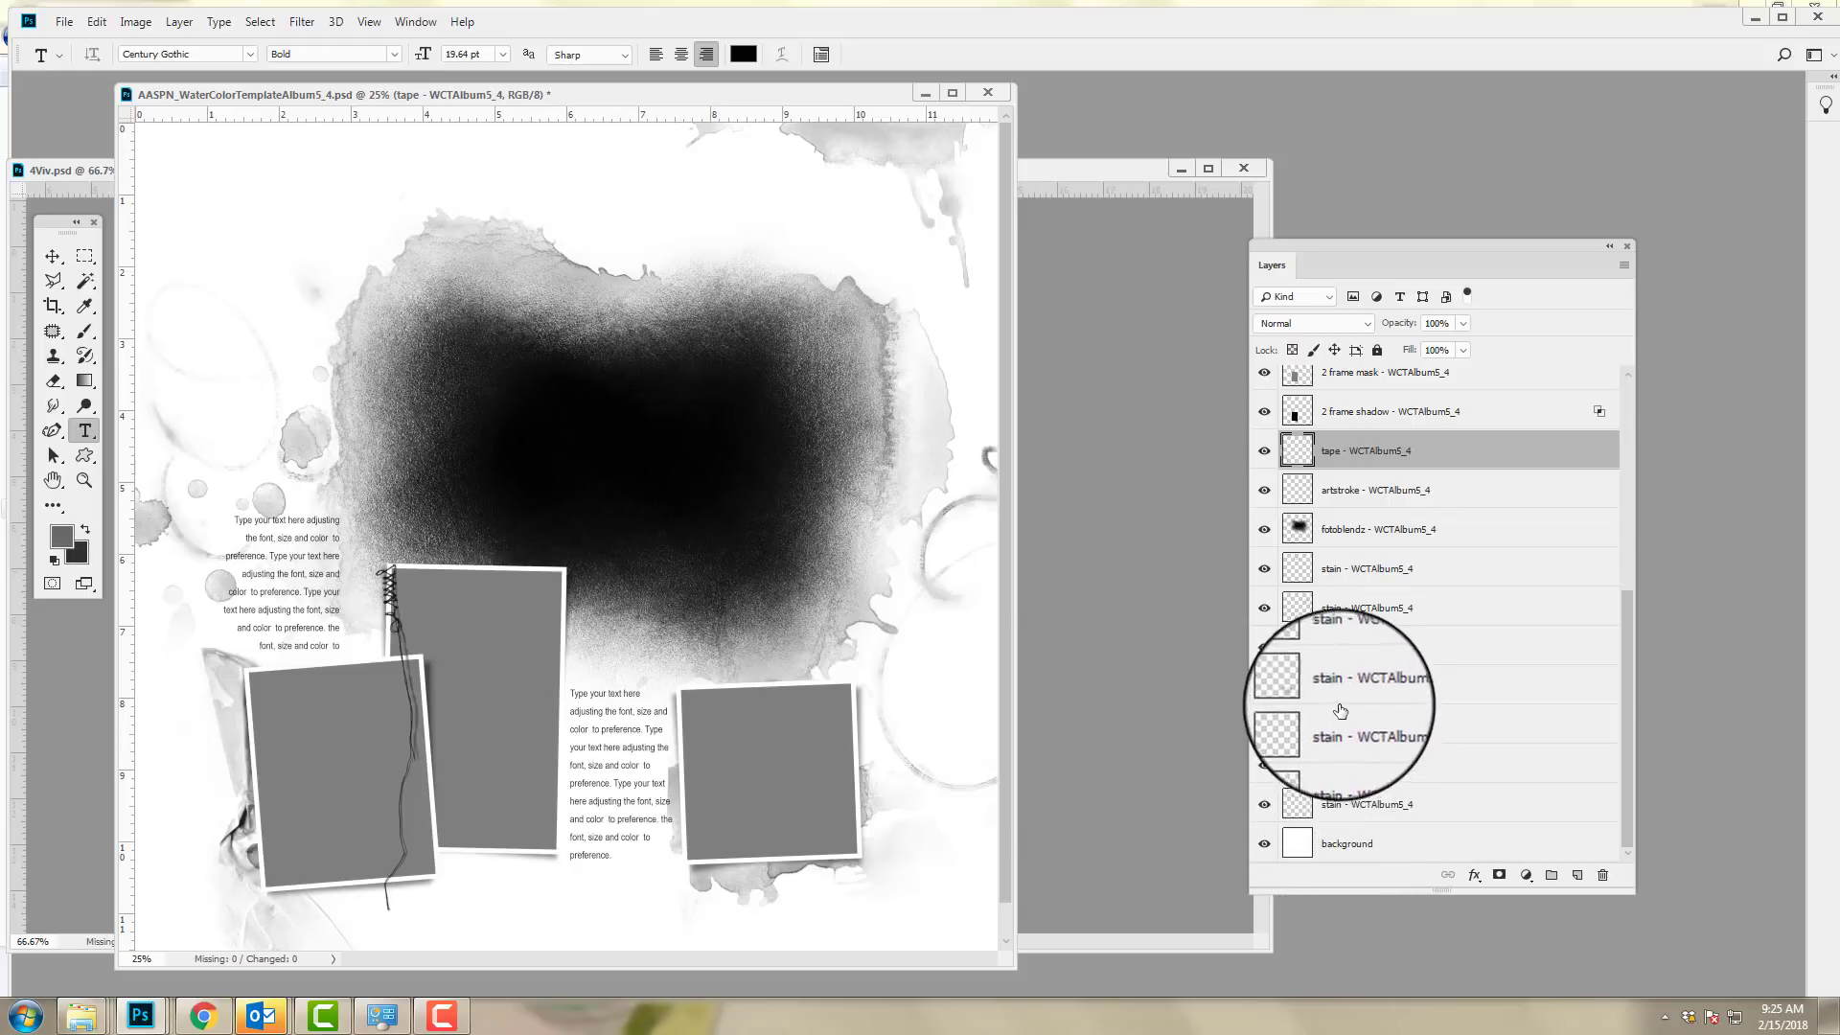
click(1265, 803)
click(1270, 802)
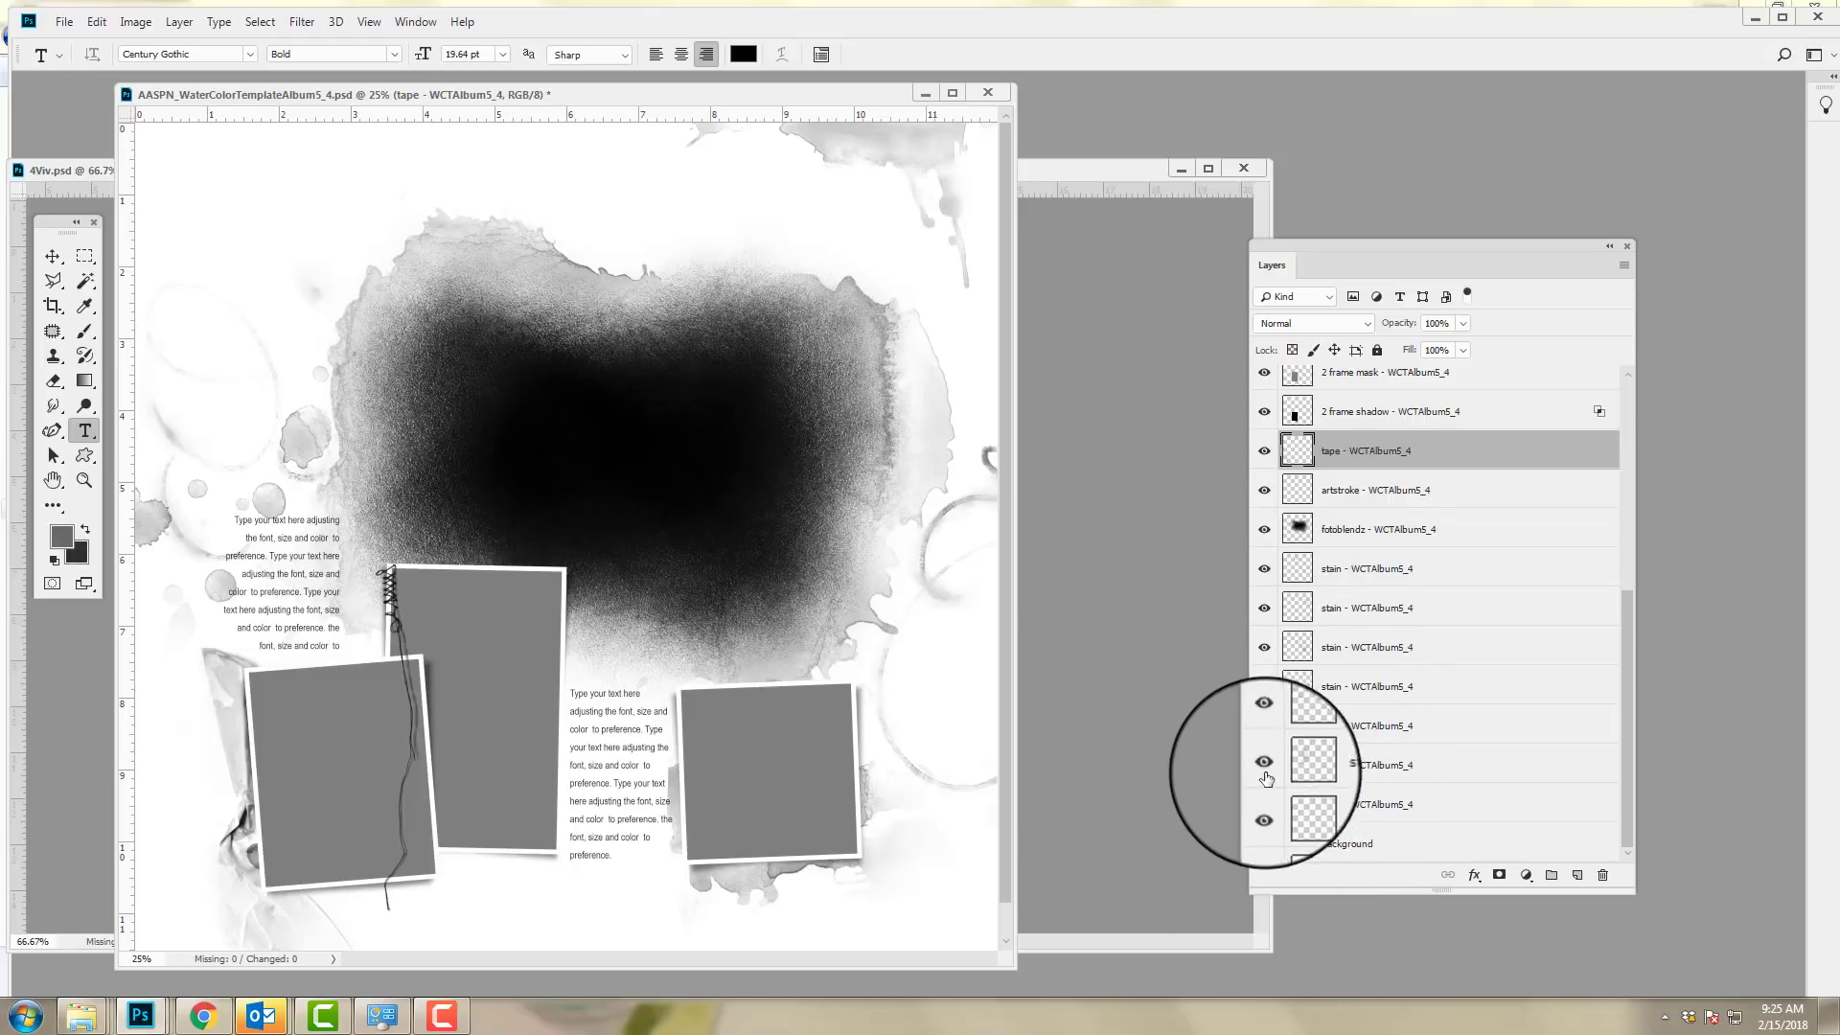
click(1265, 765)
click(1265, 765)
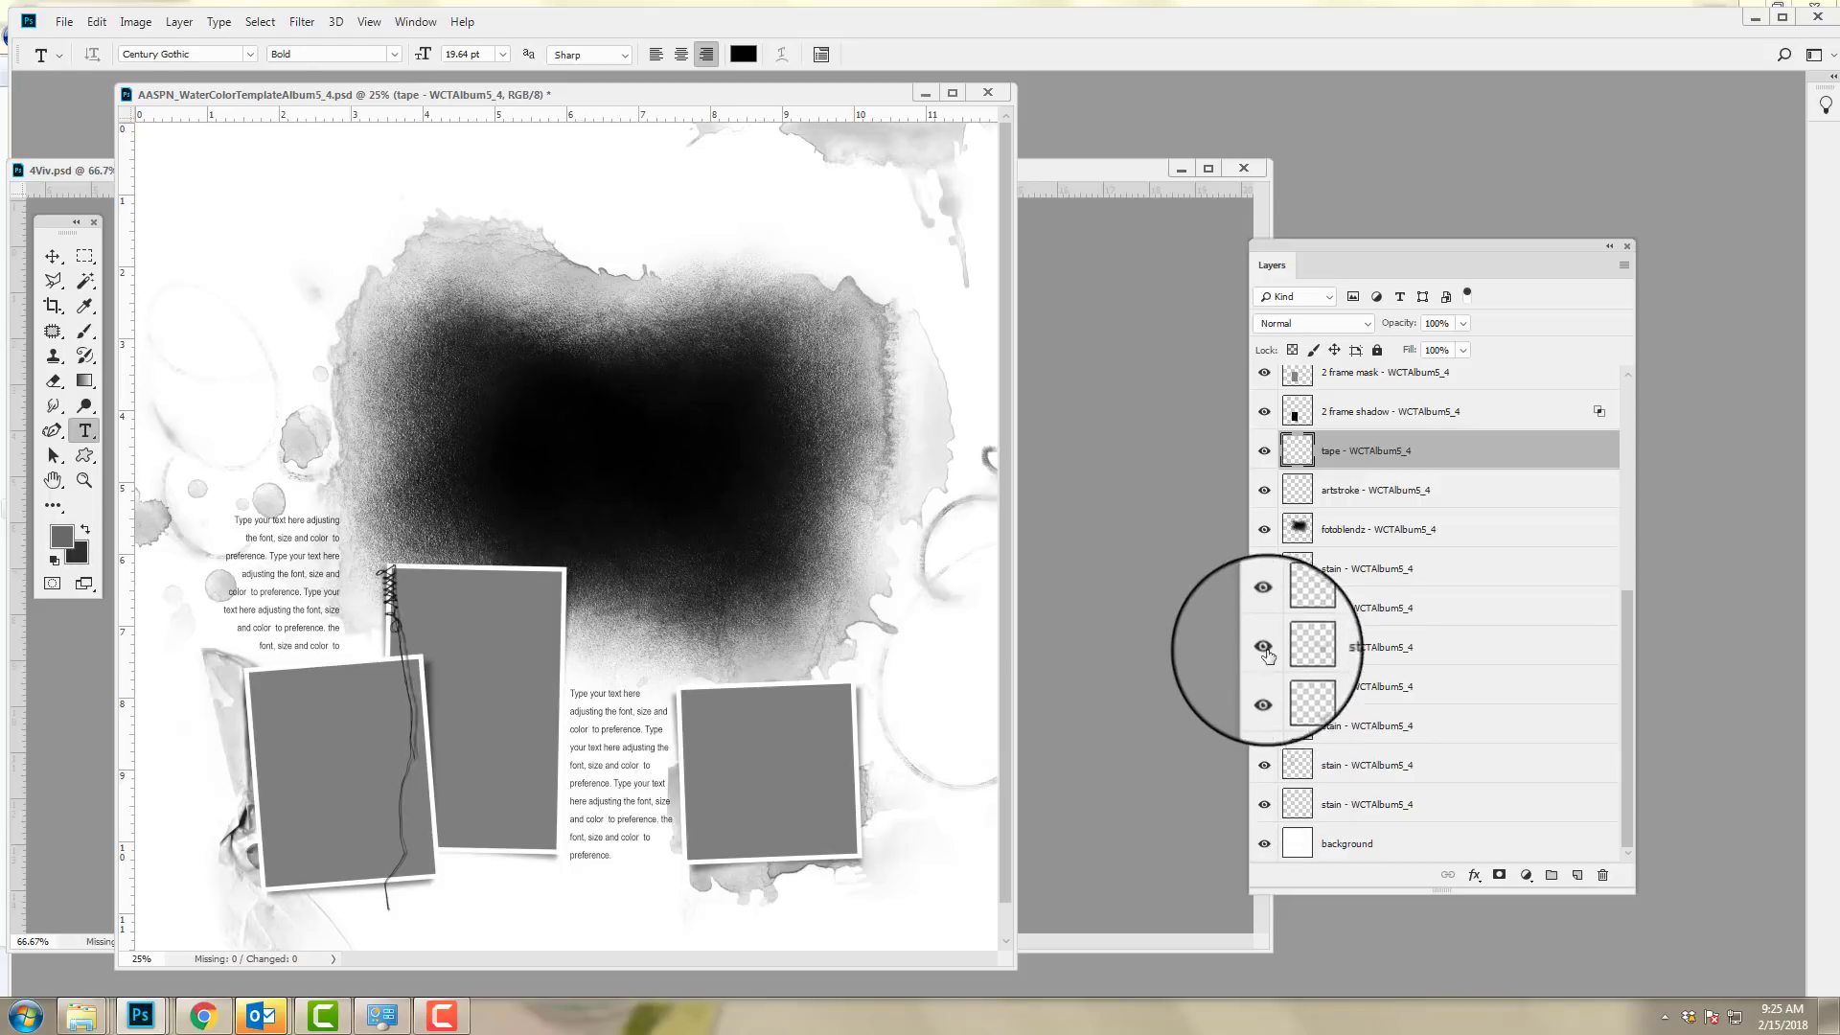
click(1264, 648)
click(1264, 648)
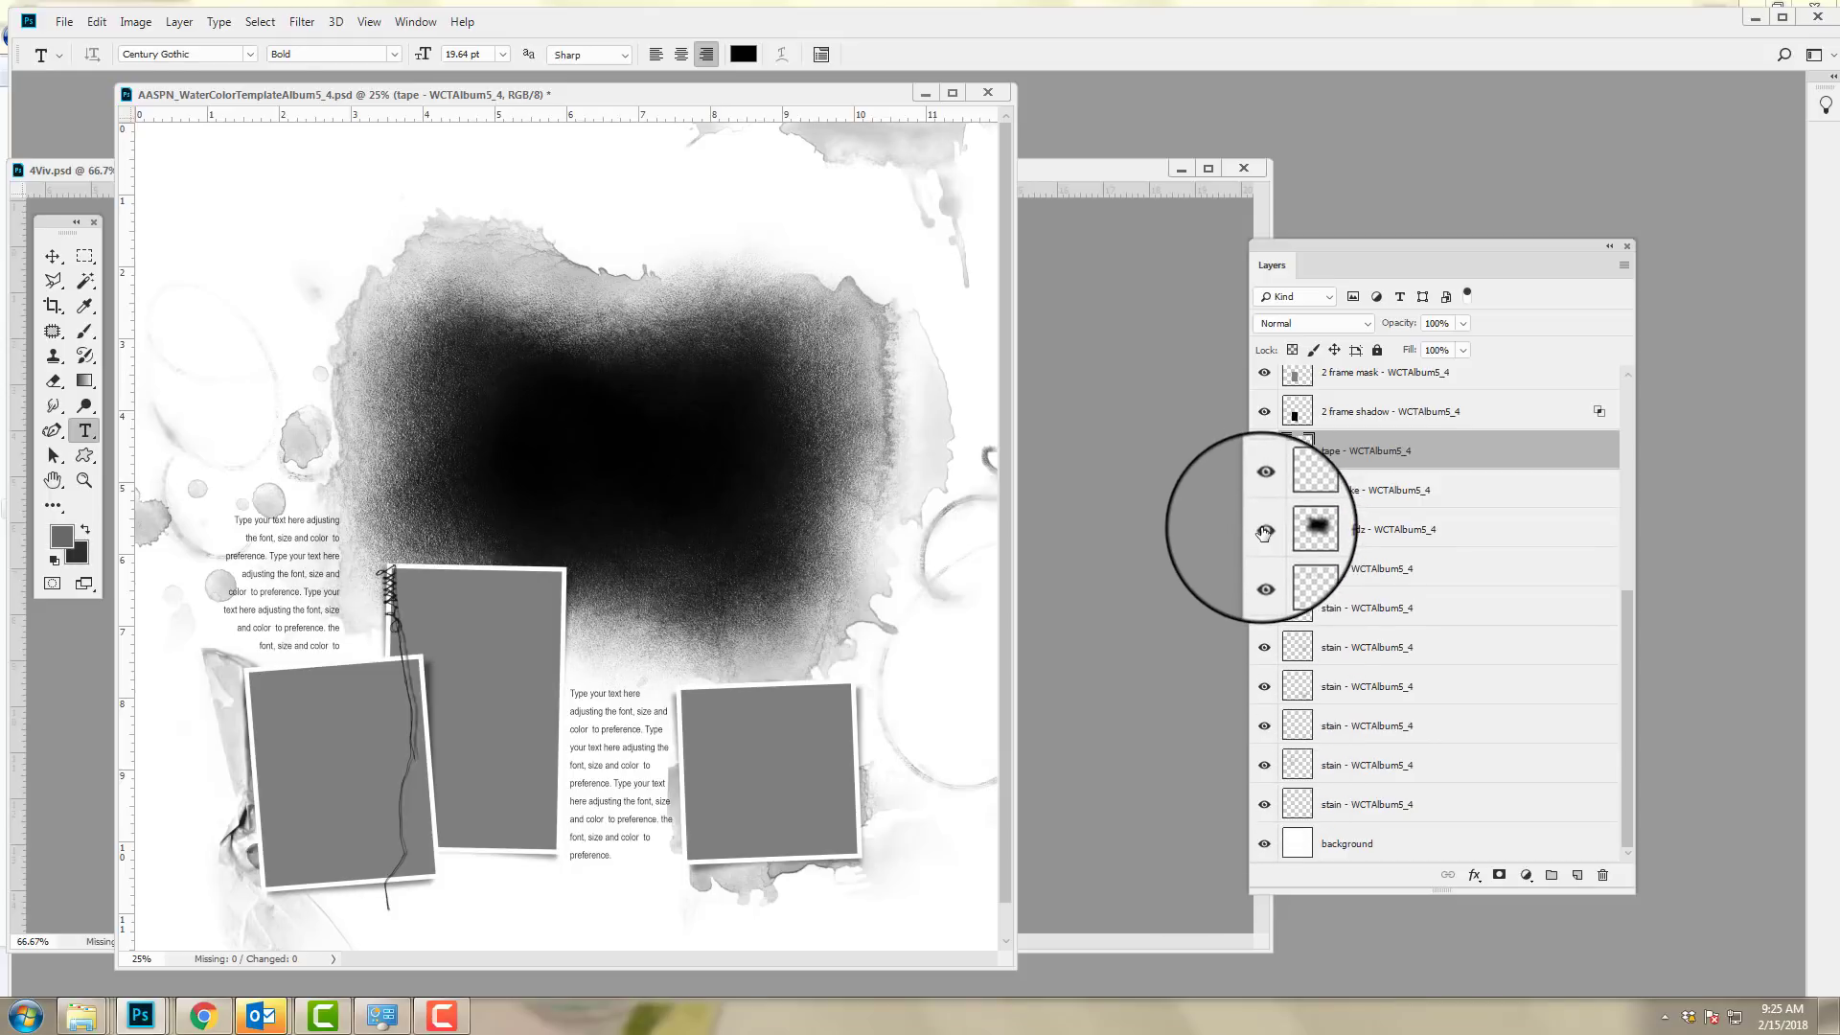
- Examine what the template's fotoblendz, artstroke and tape layers contribute by hiding and reshowing each one
click(1264, 529)
click(1264, 529)
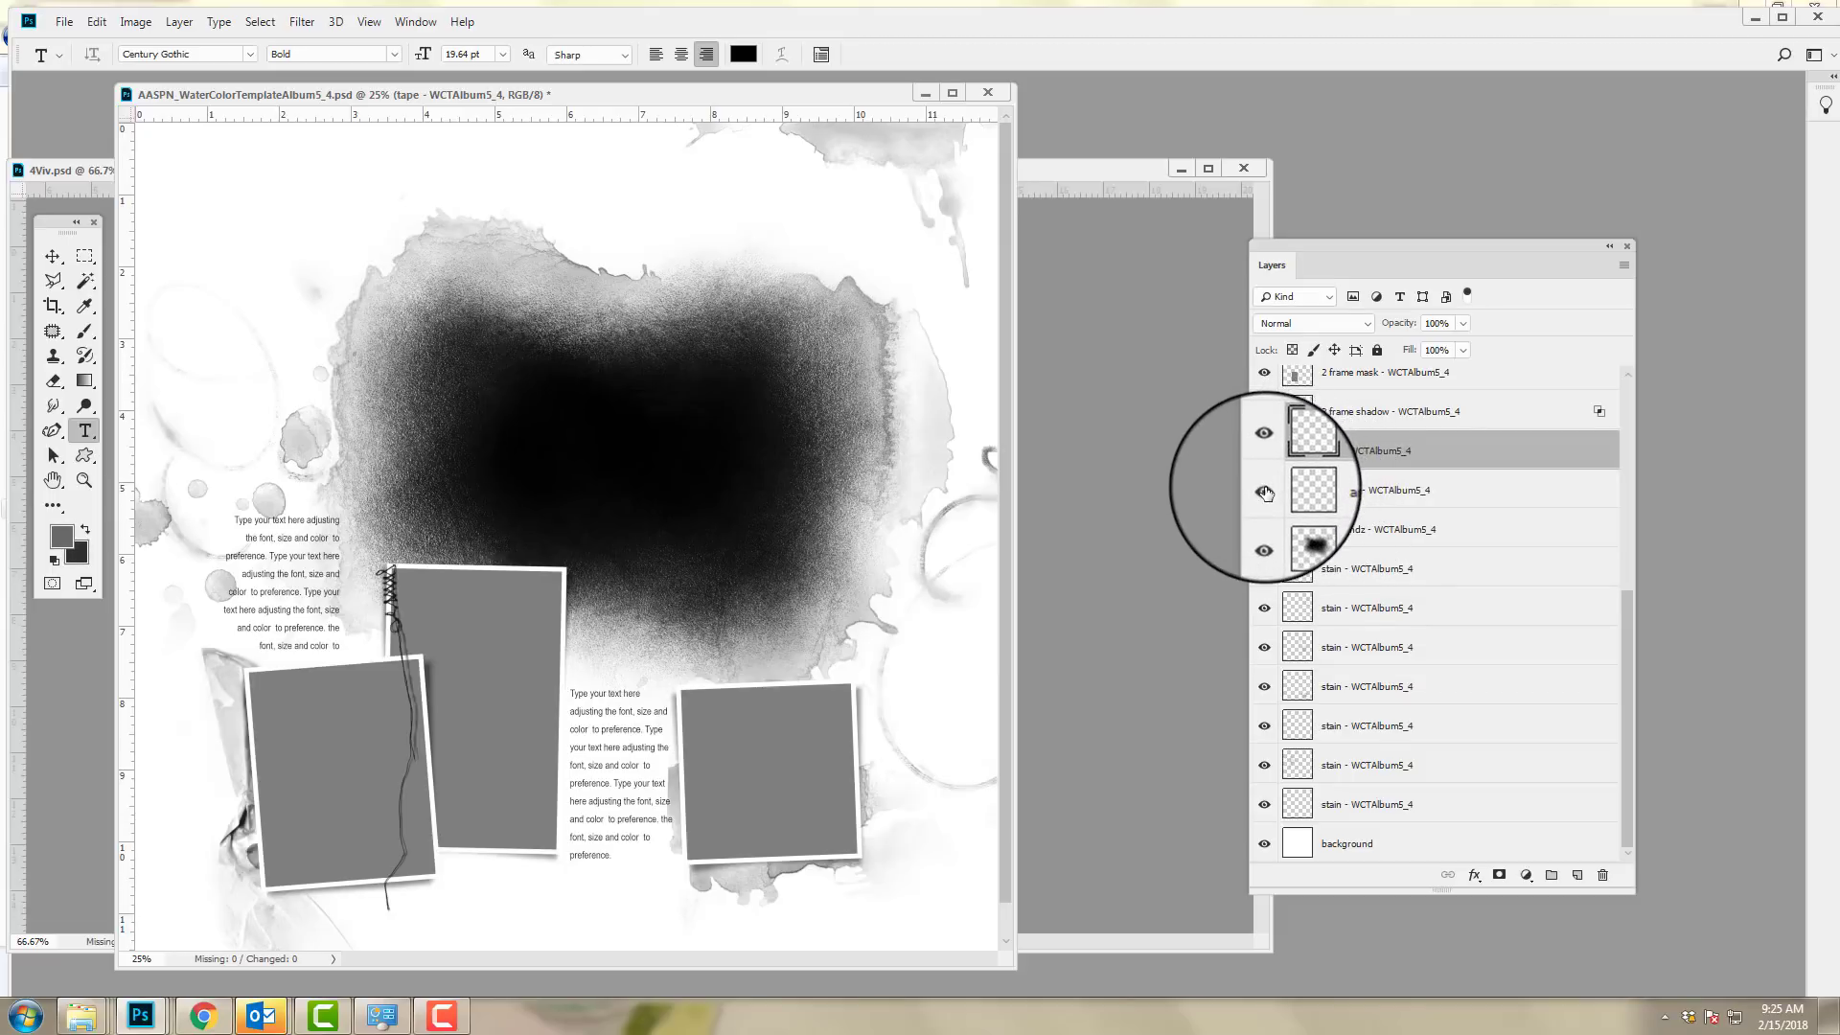
click(1265, 492)
click(1265, 492)
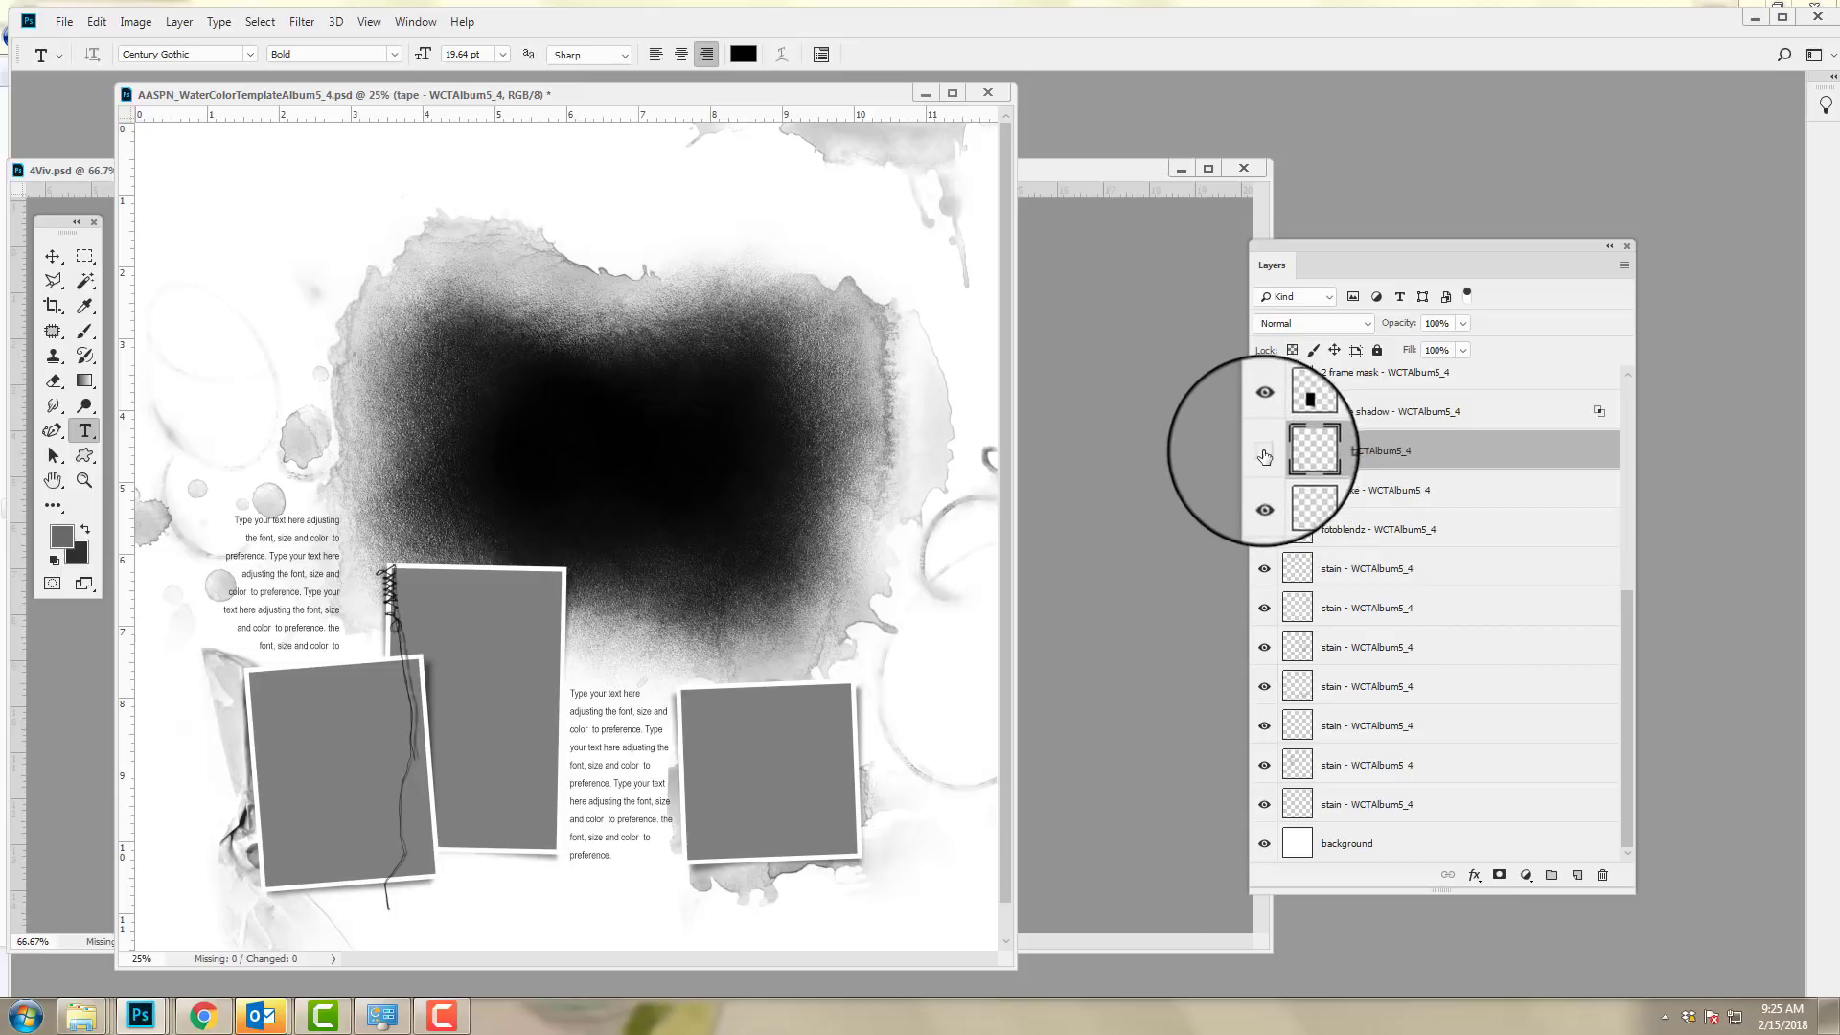
scroll(1569, 452, up, 5)
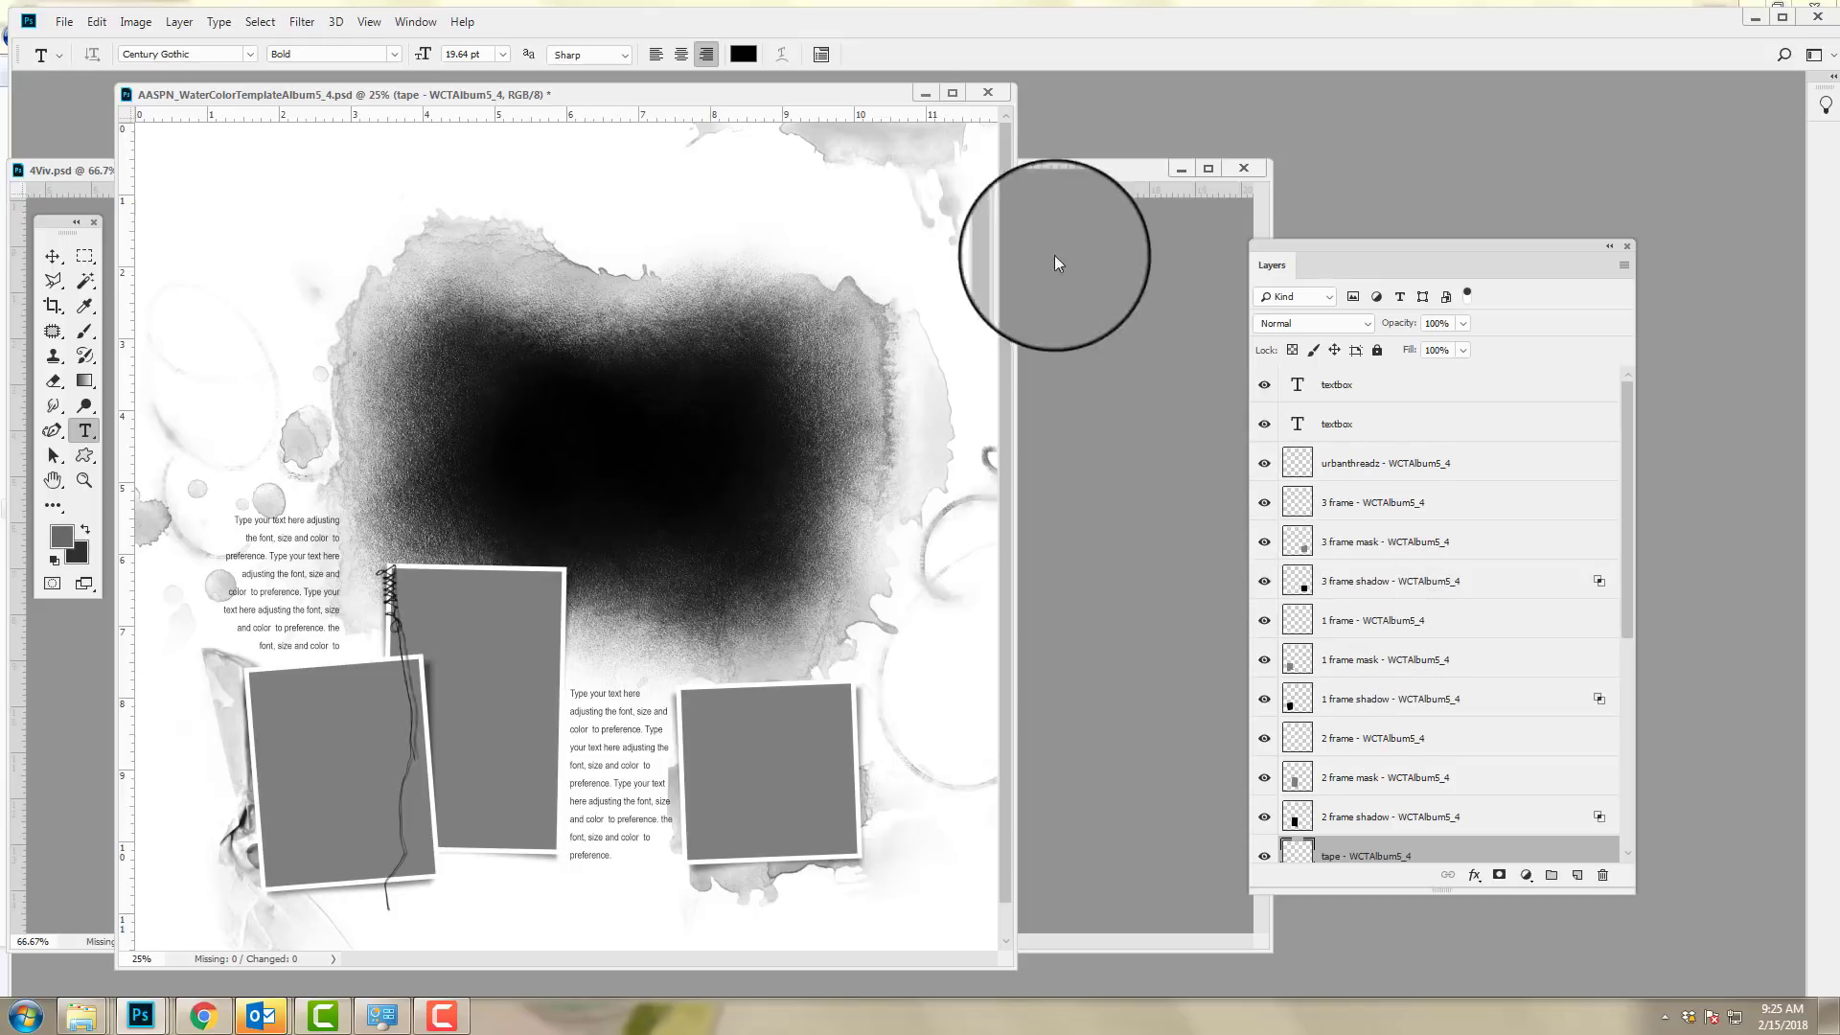
- Bring 4Viv.psd to the front, narrow its document window and place the layer list directly beside it
click(1049, 170)
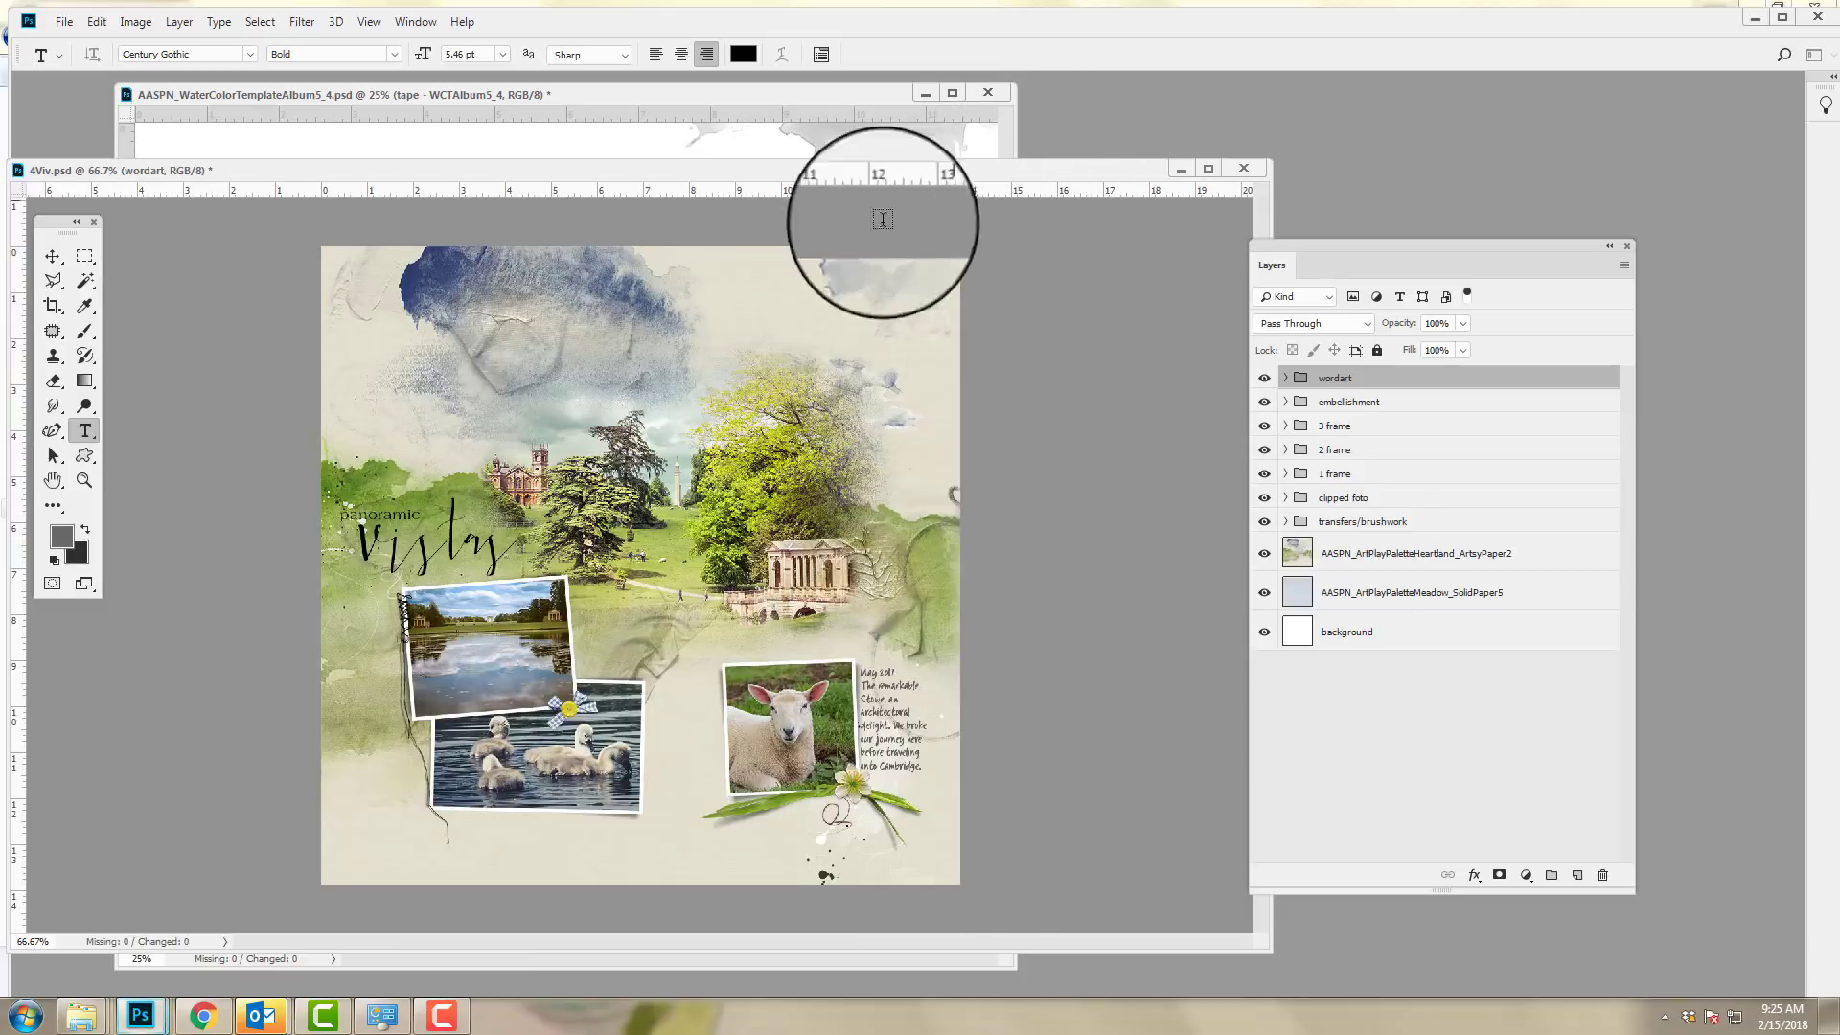
drag(592, 180, 927, 181)
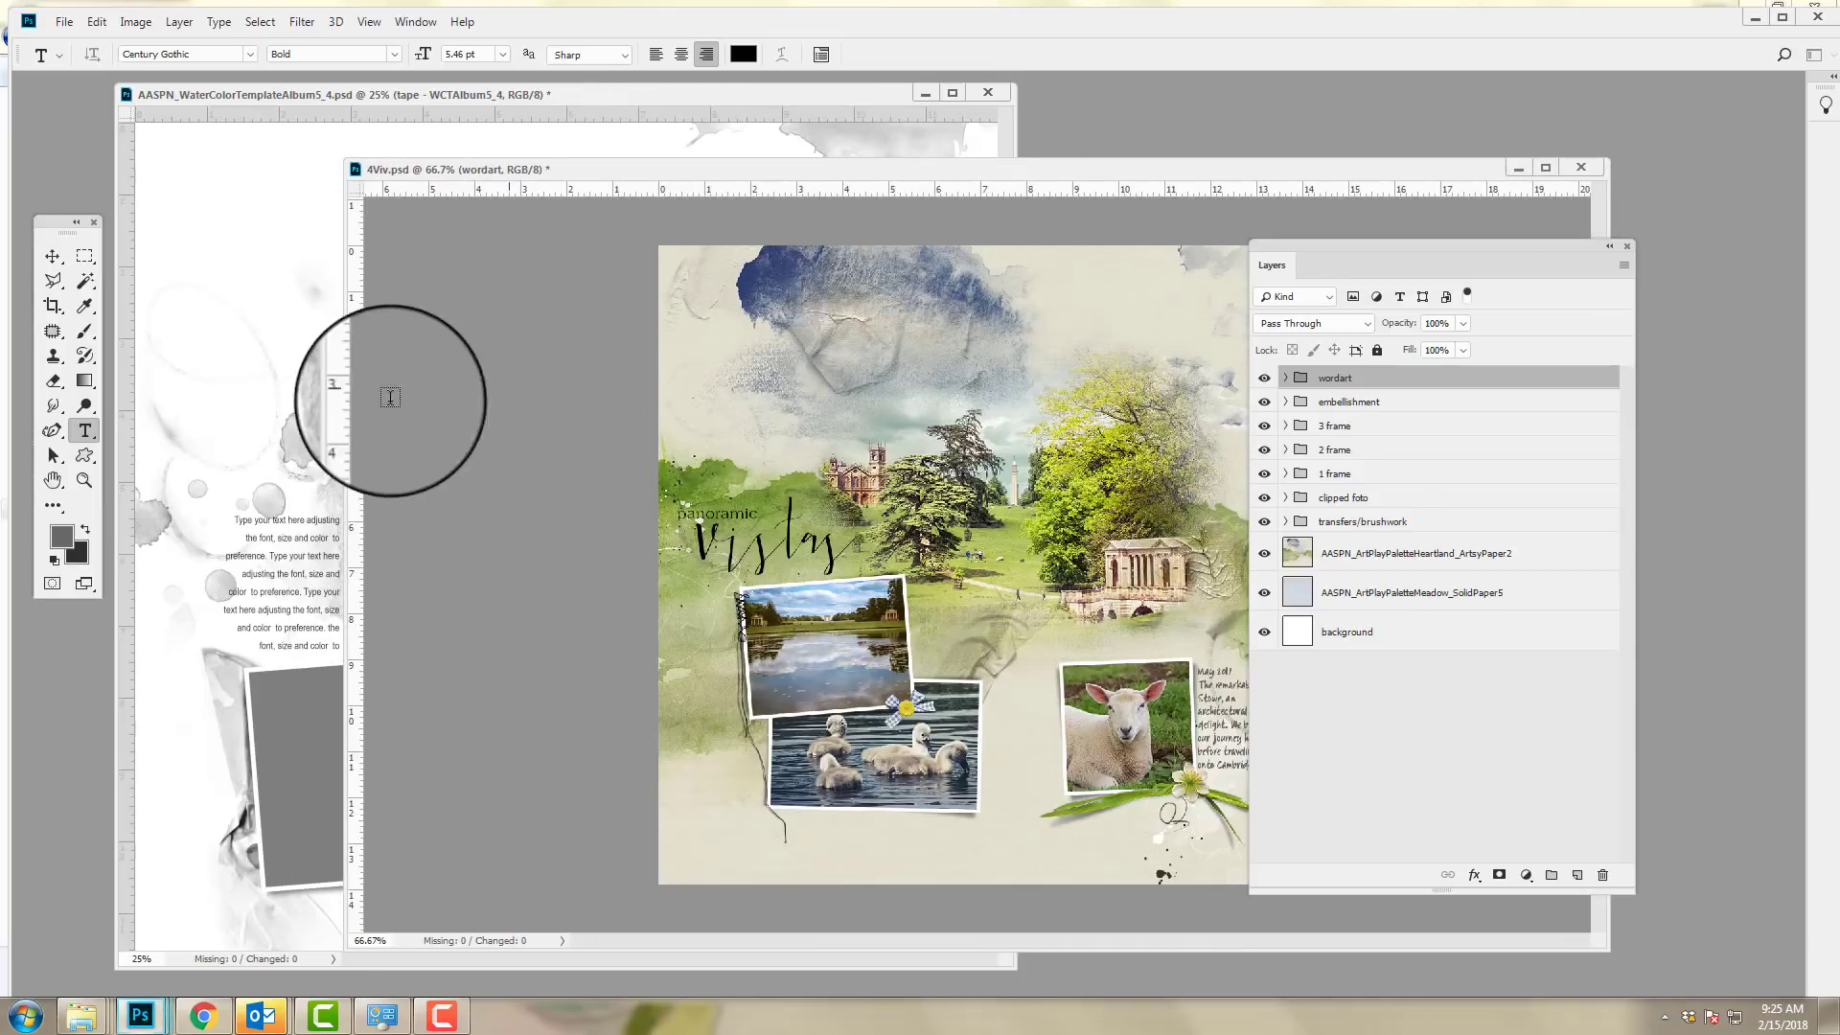
drag(345, 402, 707, 422)
drag(1351, 247, 1725, 431)
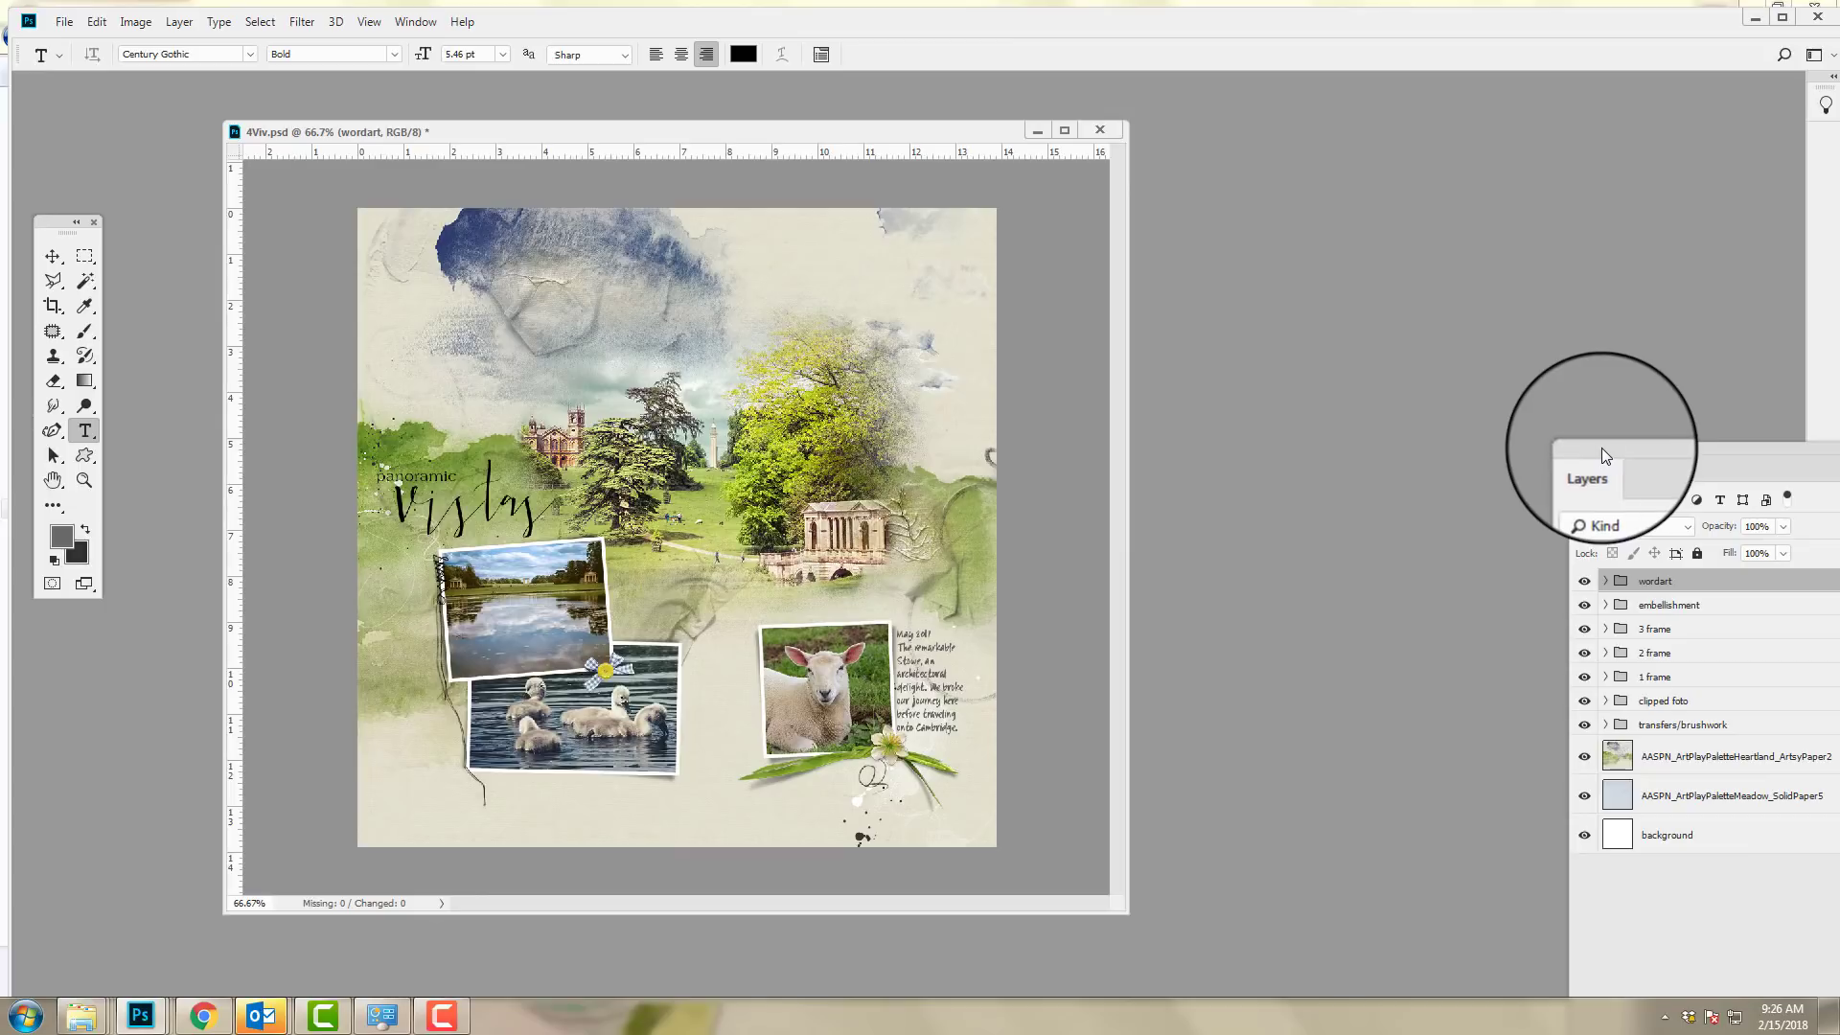
drag(1597, 446, 1209, 136)
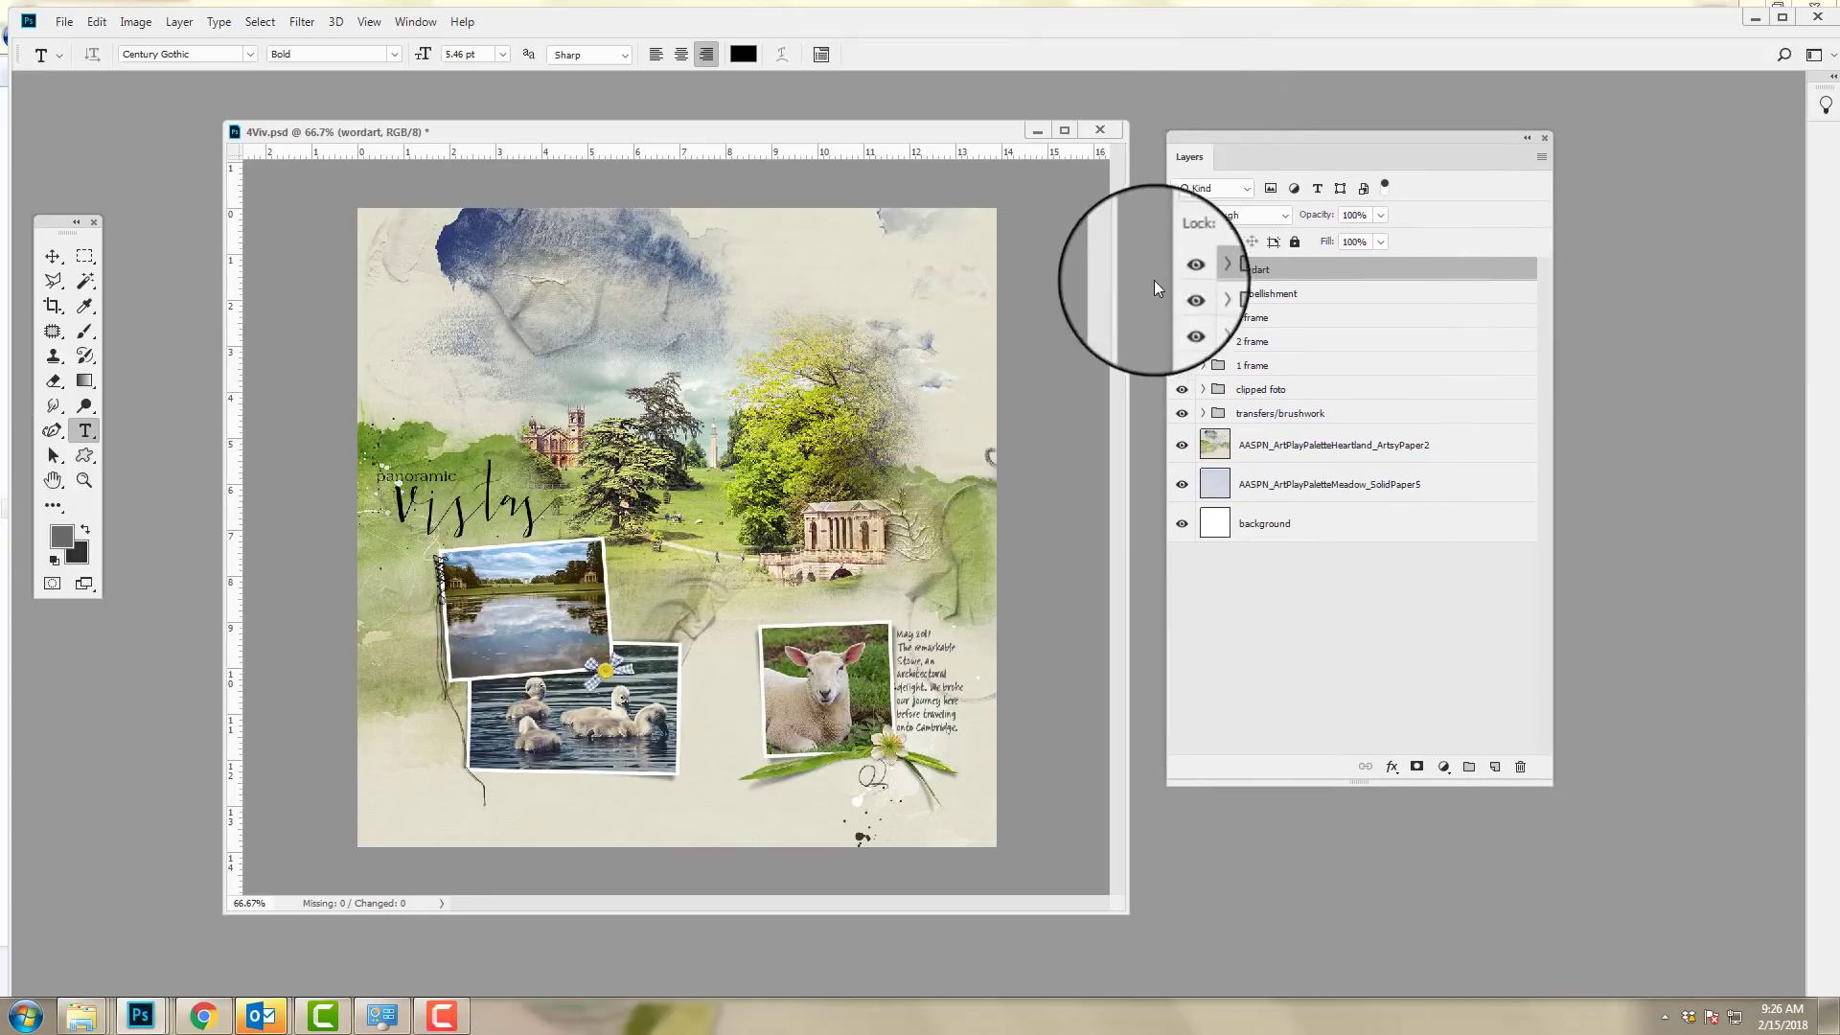
- Show only the clipped foto group above the solid paper and background, and examine the fotoblendz mask by toggling Layer 2
drag(1182, 275, 1193, 526)
click(1181, 486)
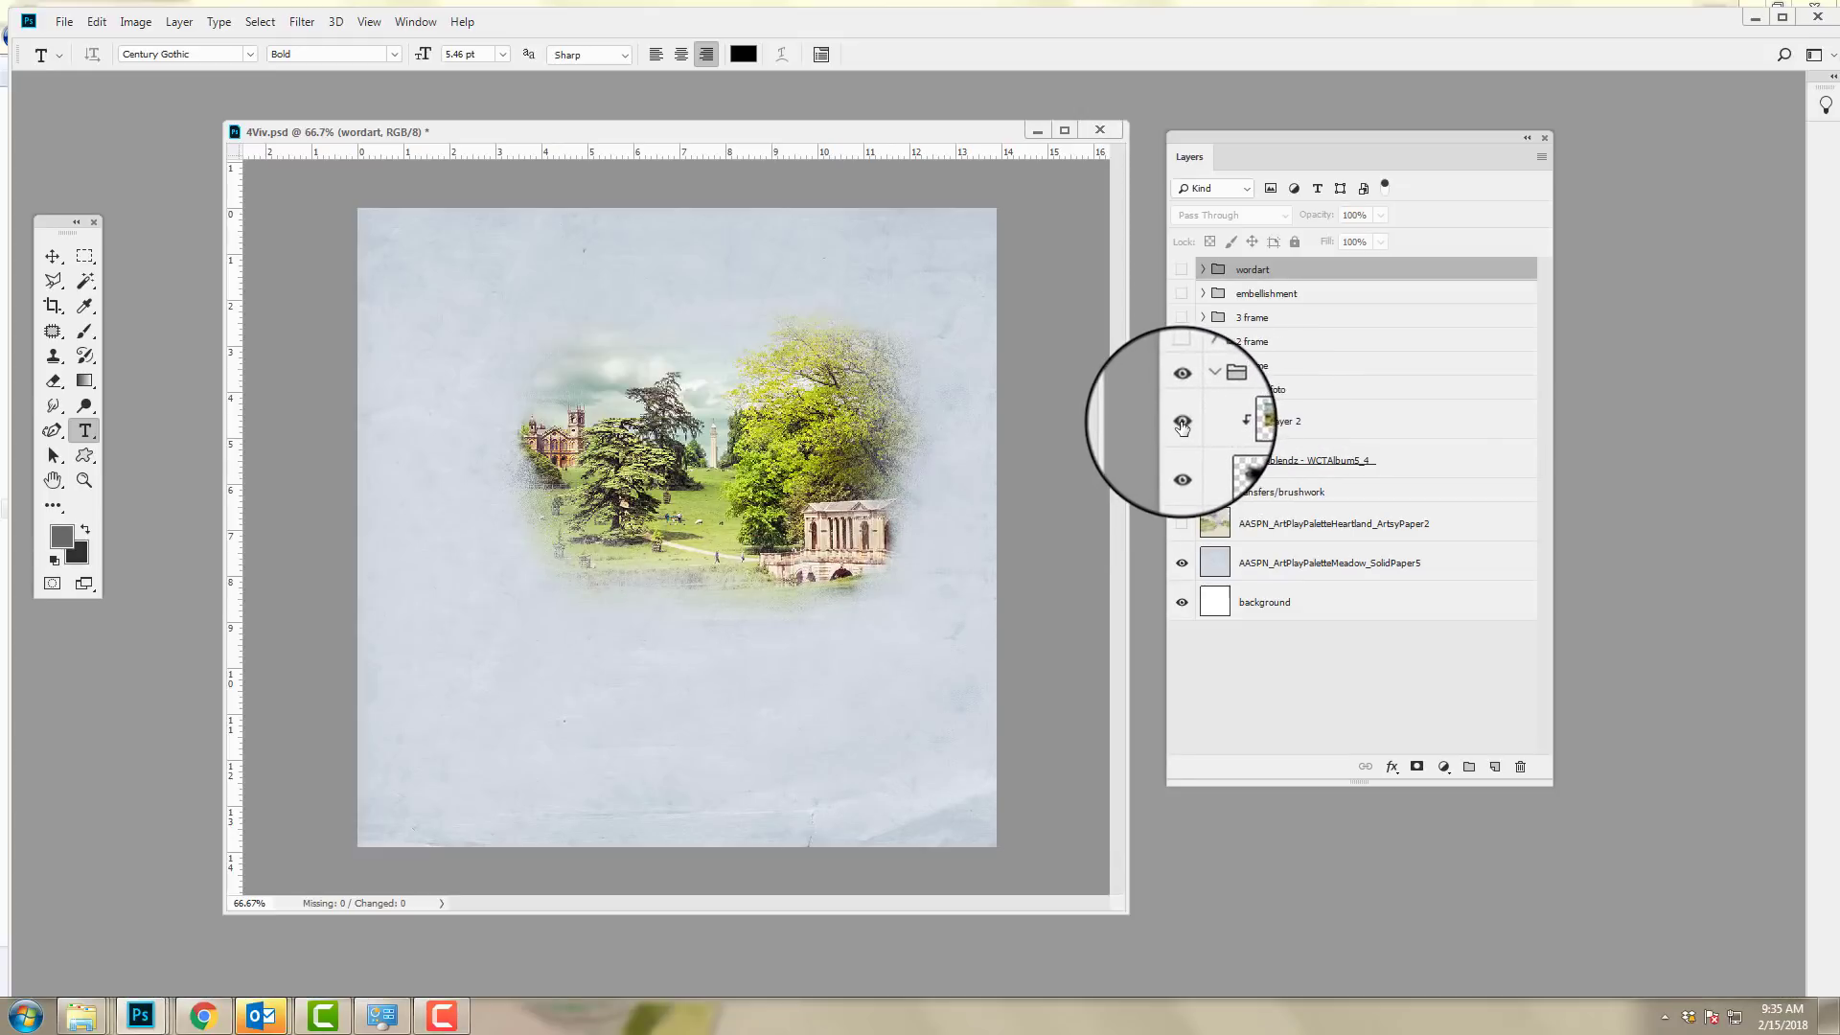
click(1183, 422)
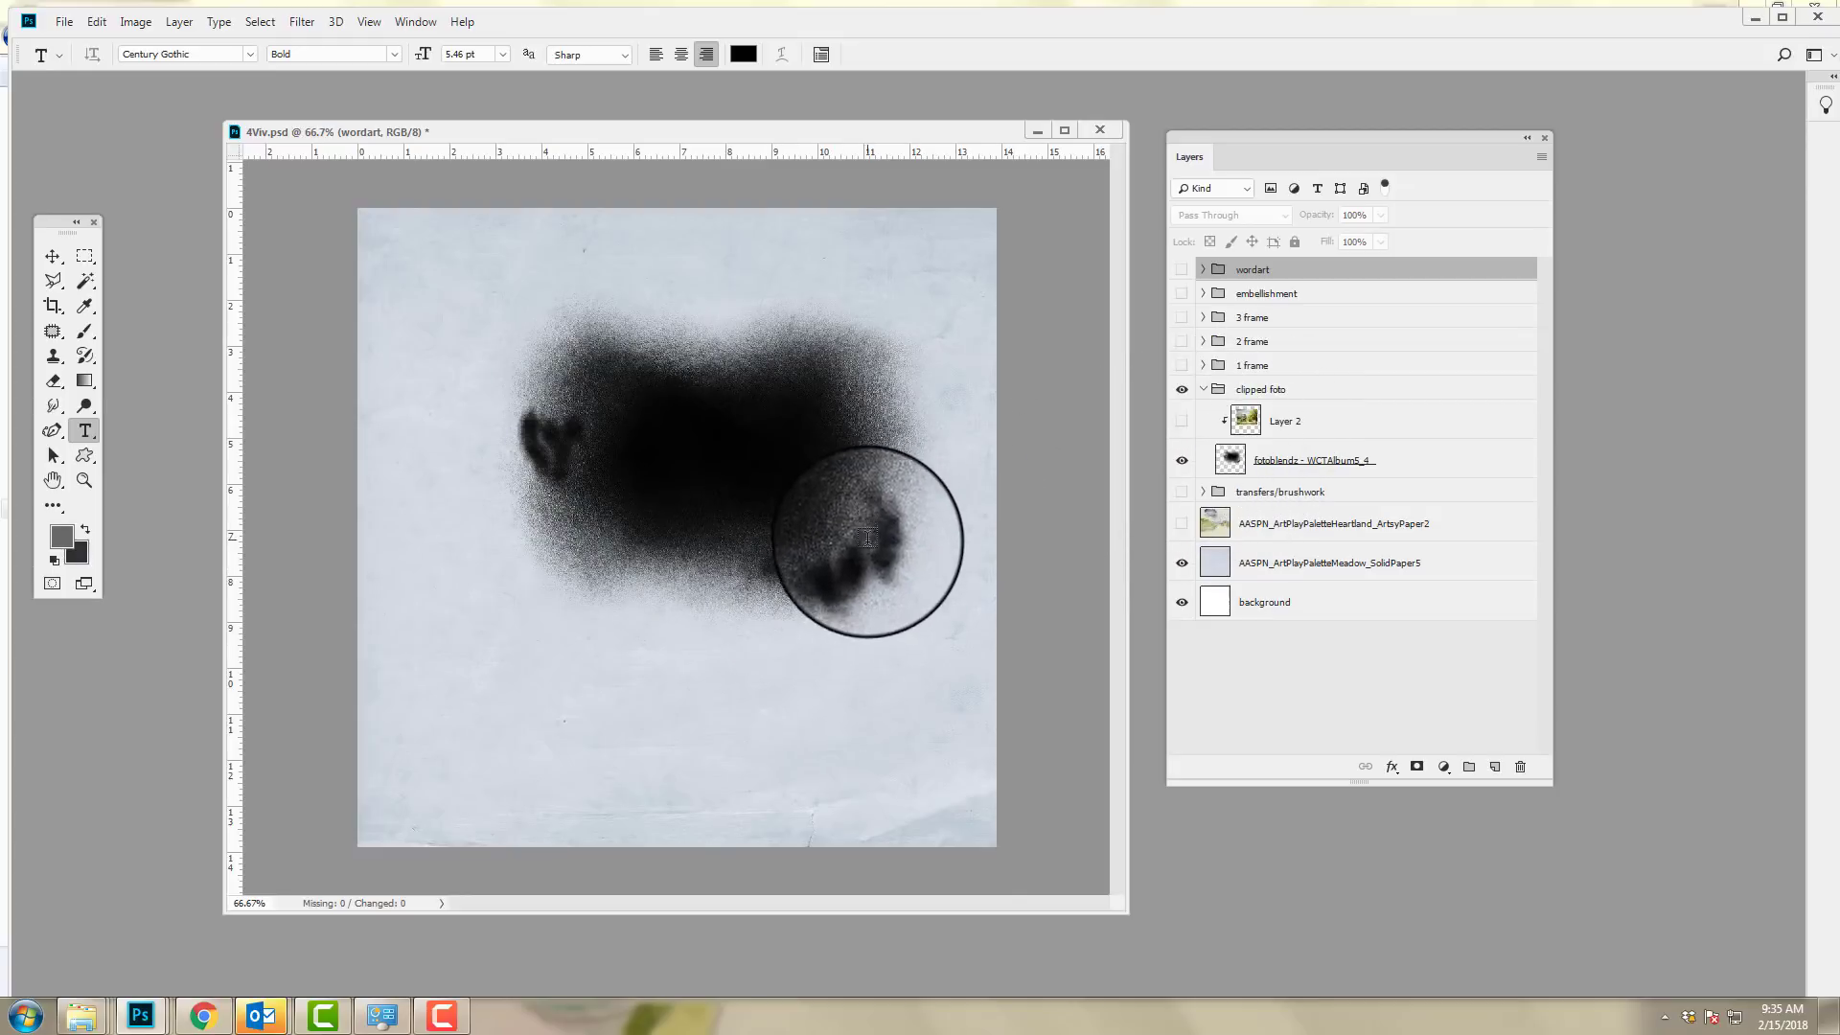
click(1184, 424)
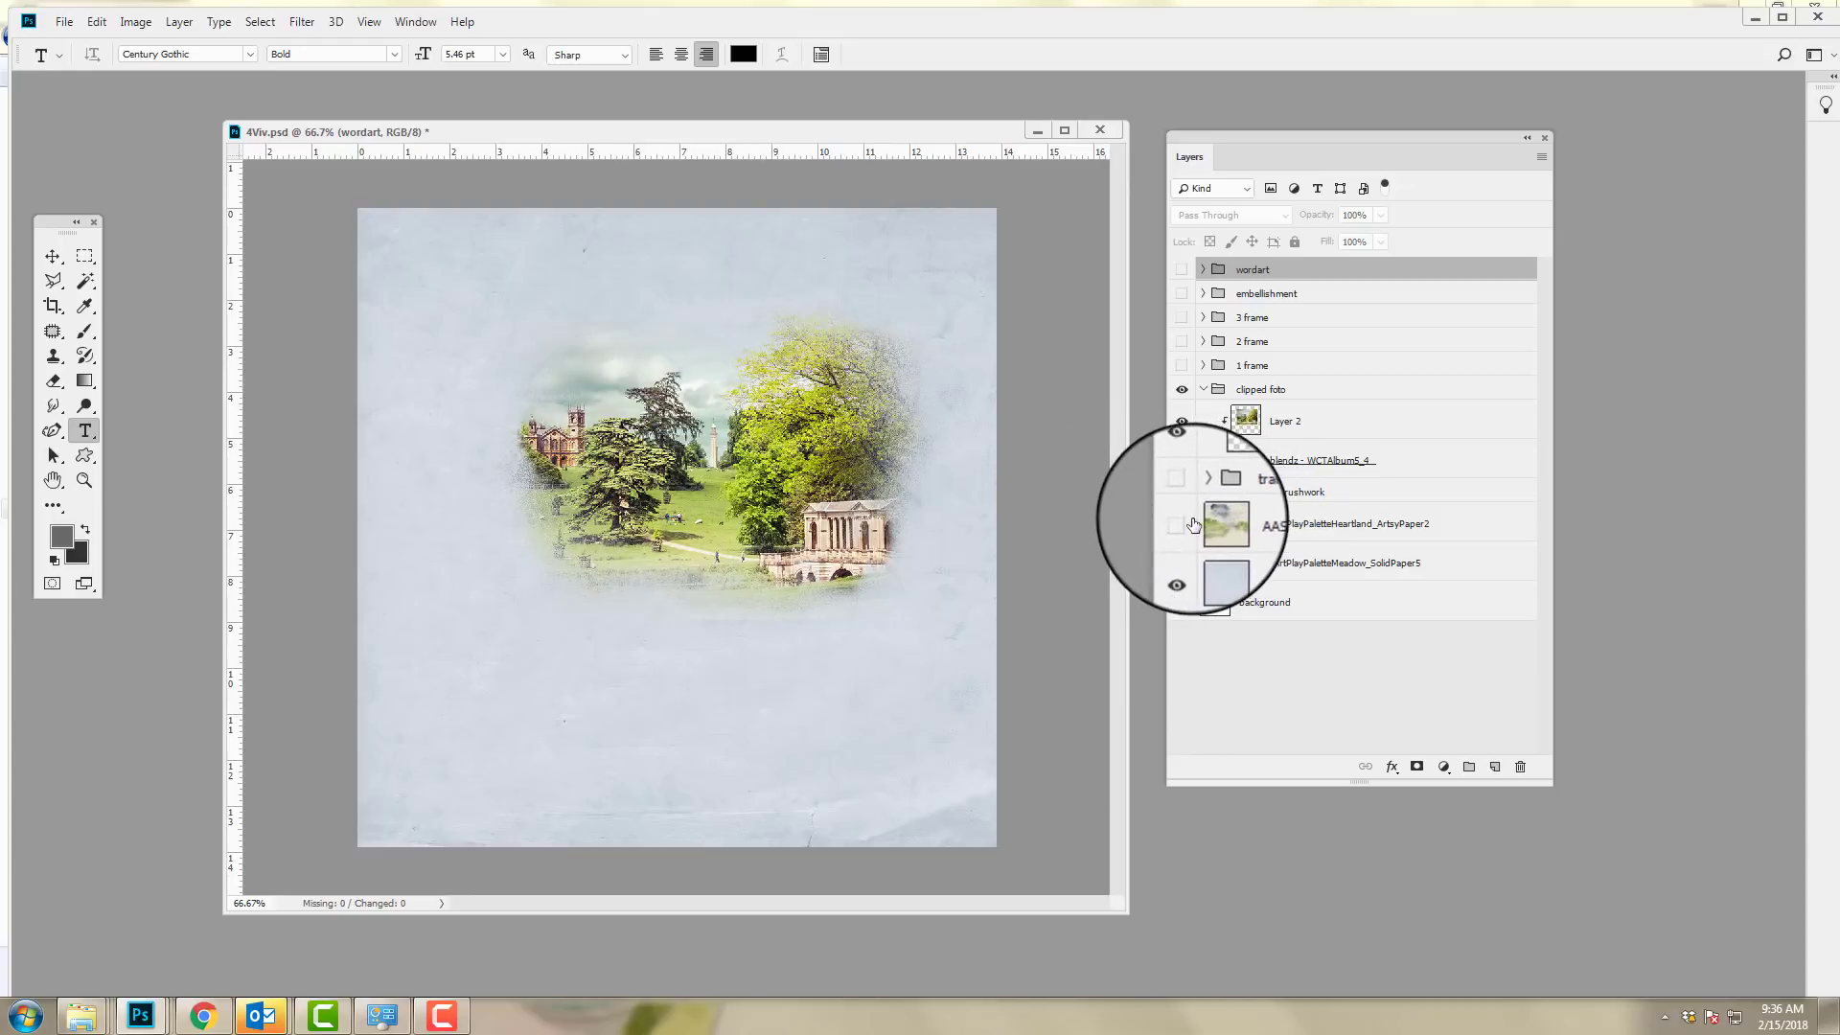
- Show the AASPN_ArtPlayPaletteHeartland_ArtsyPaper2 layer and compare the page with the clipped foto group off and on
click(1183, 527)
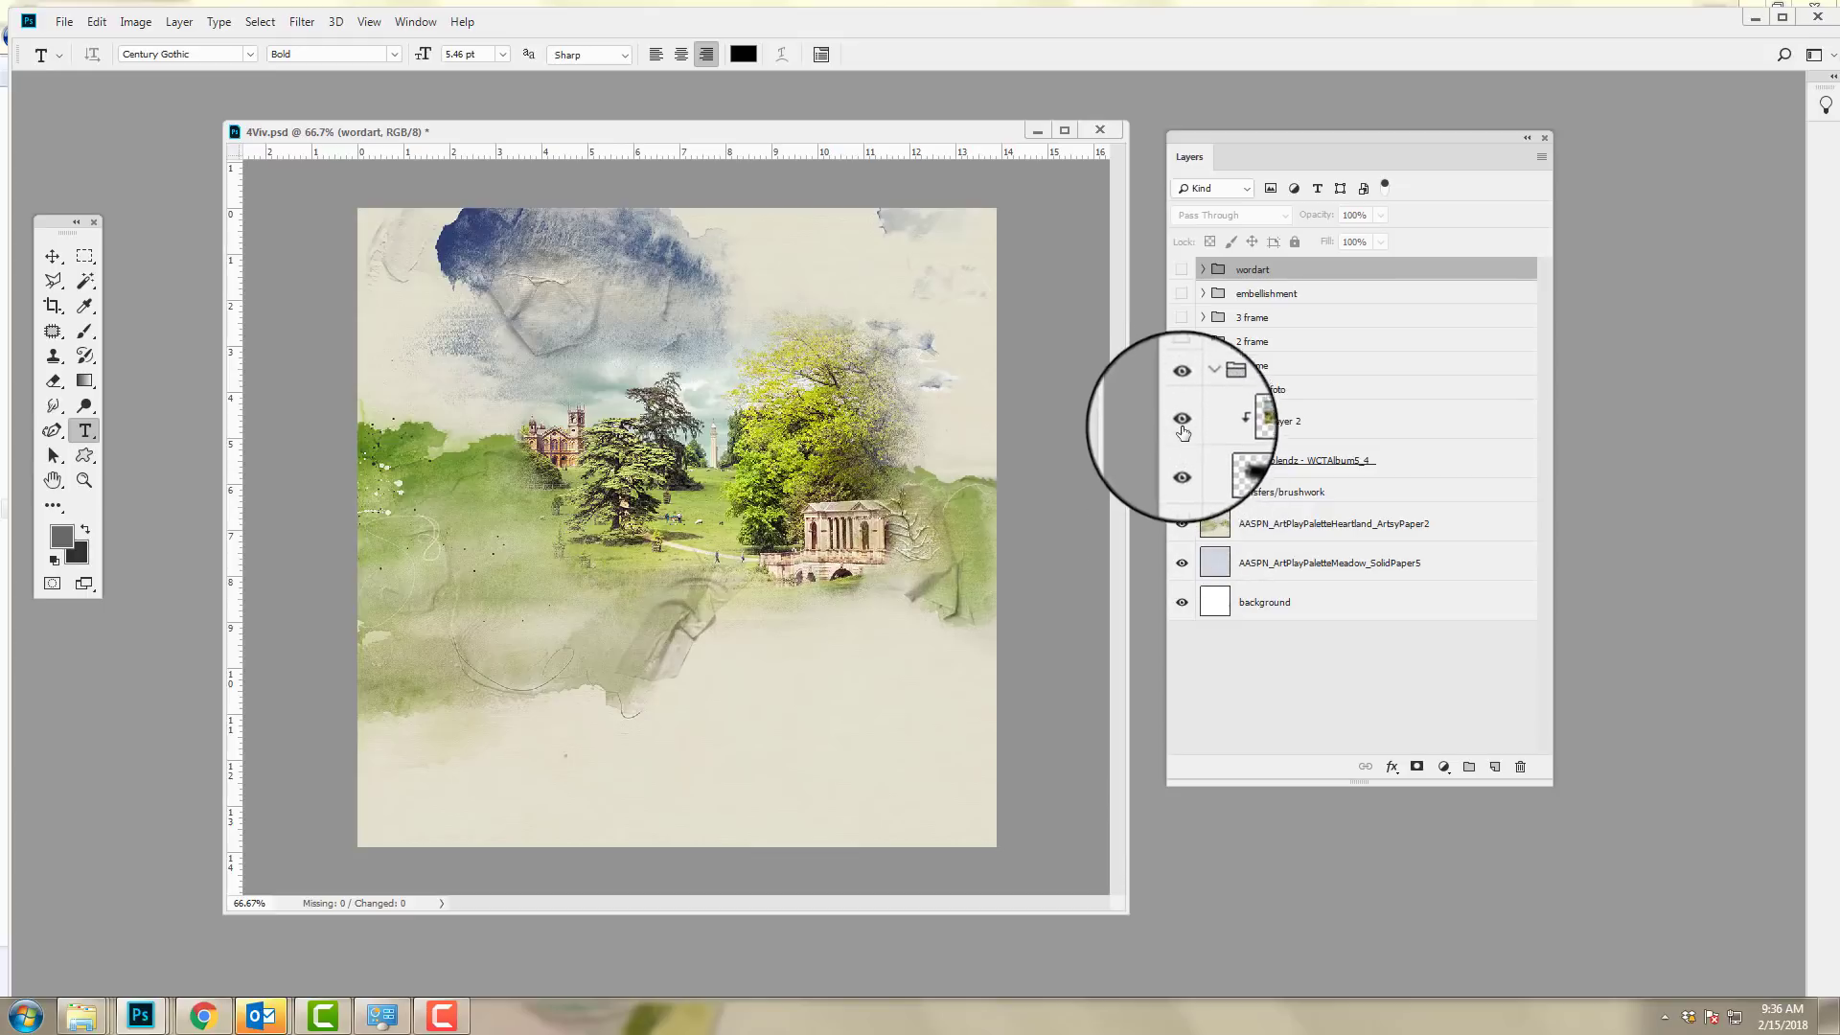
click(1183, 391)
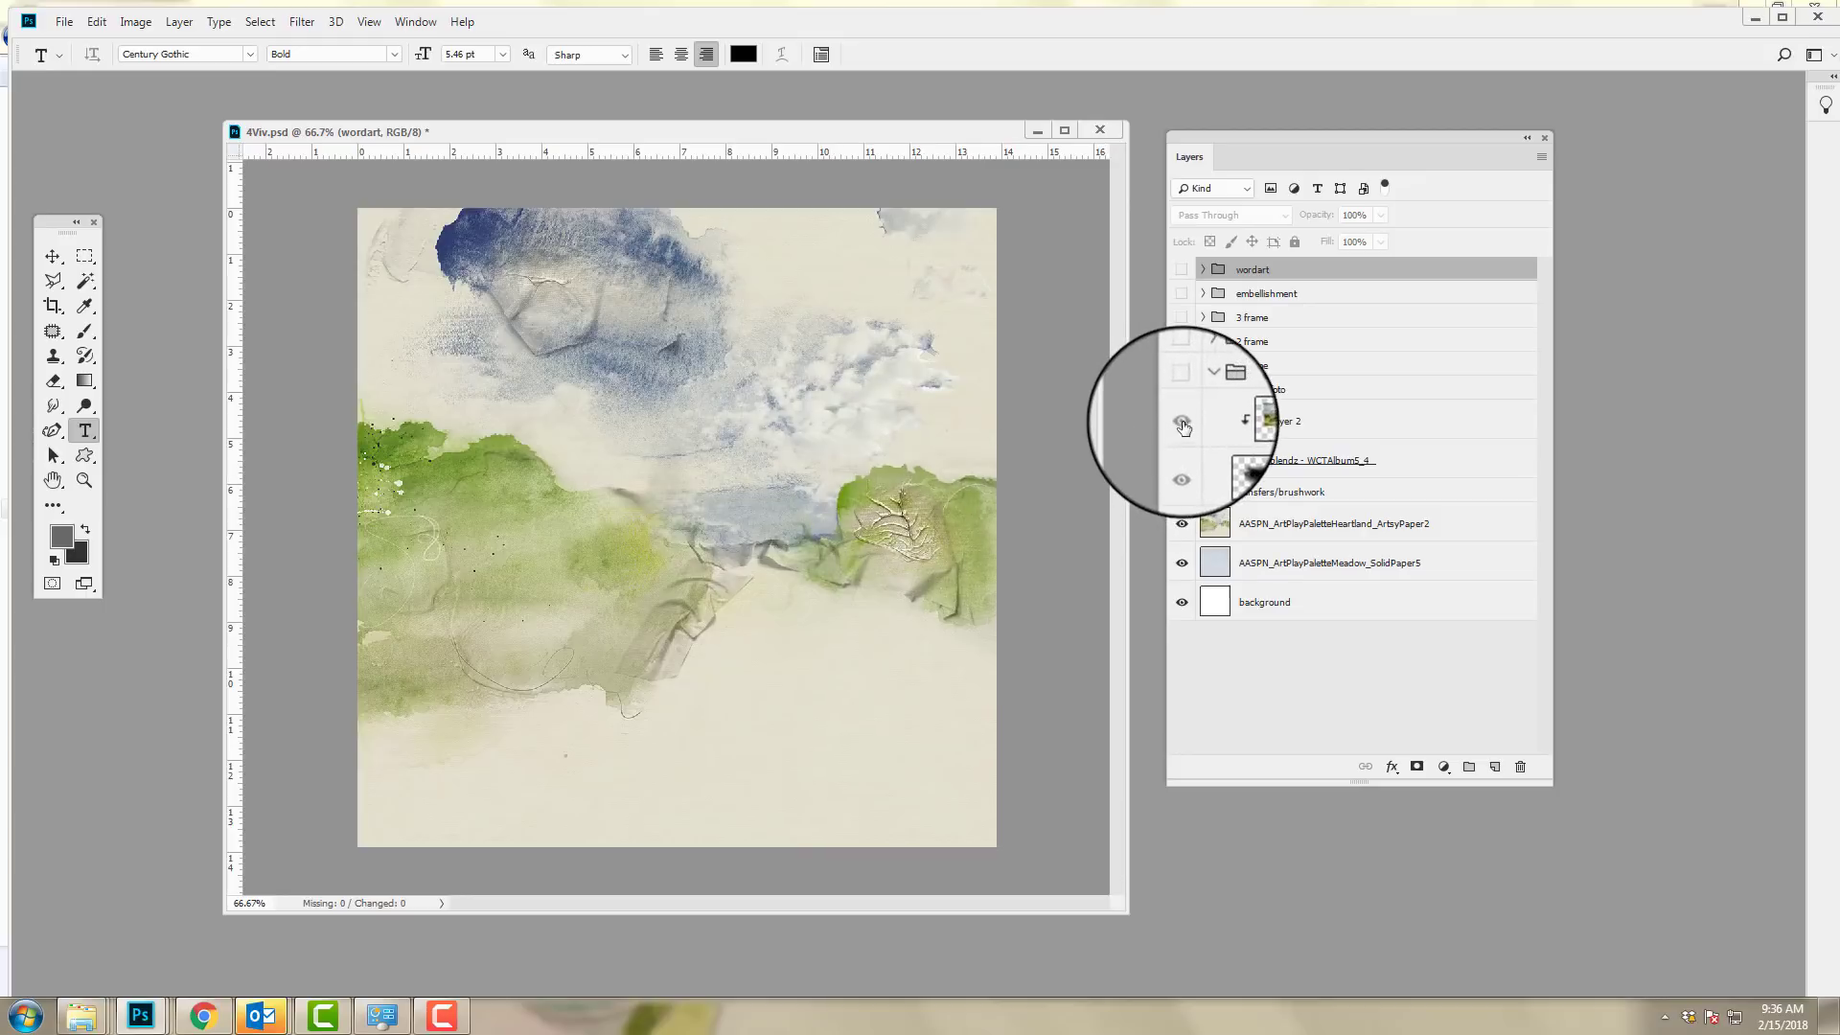
click(1183, 464)
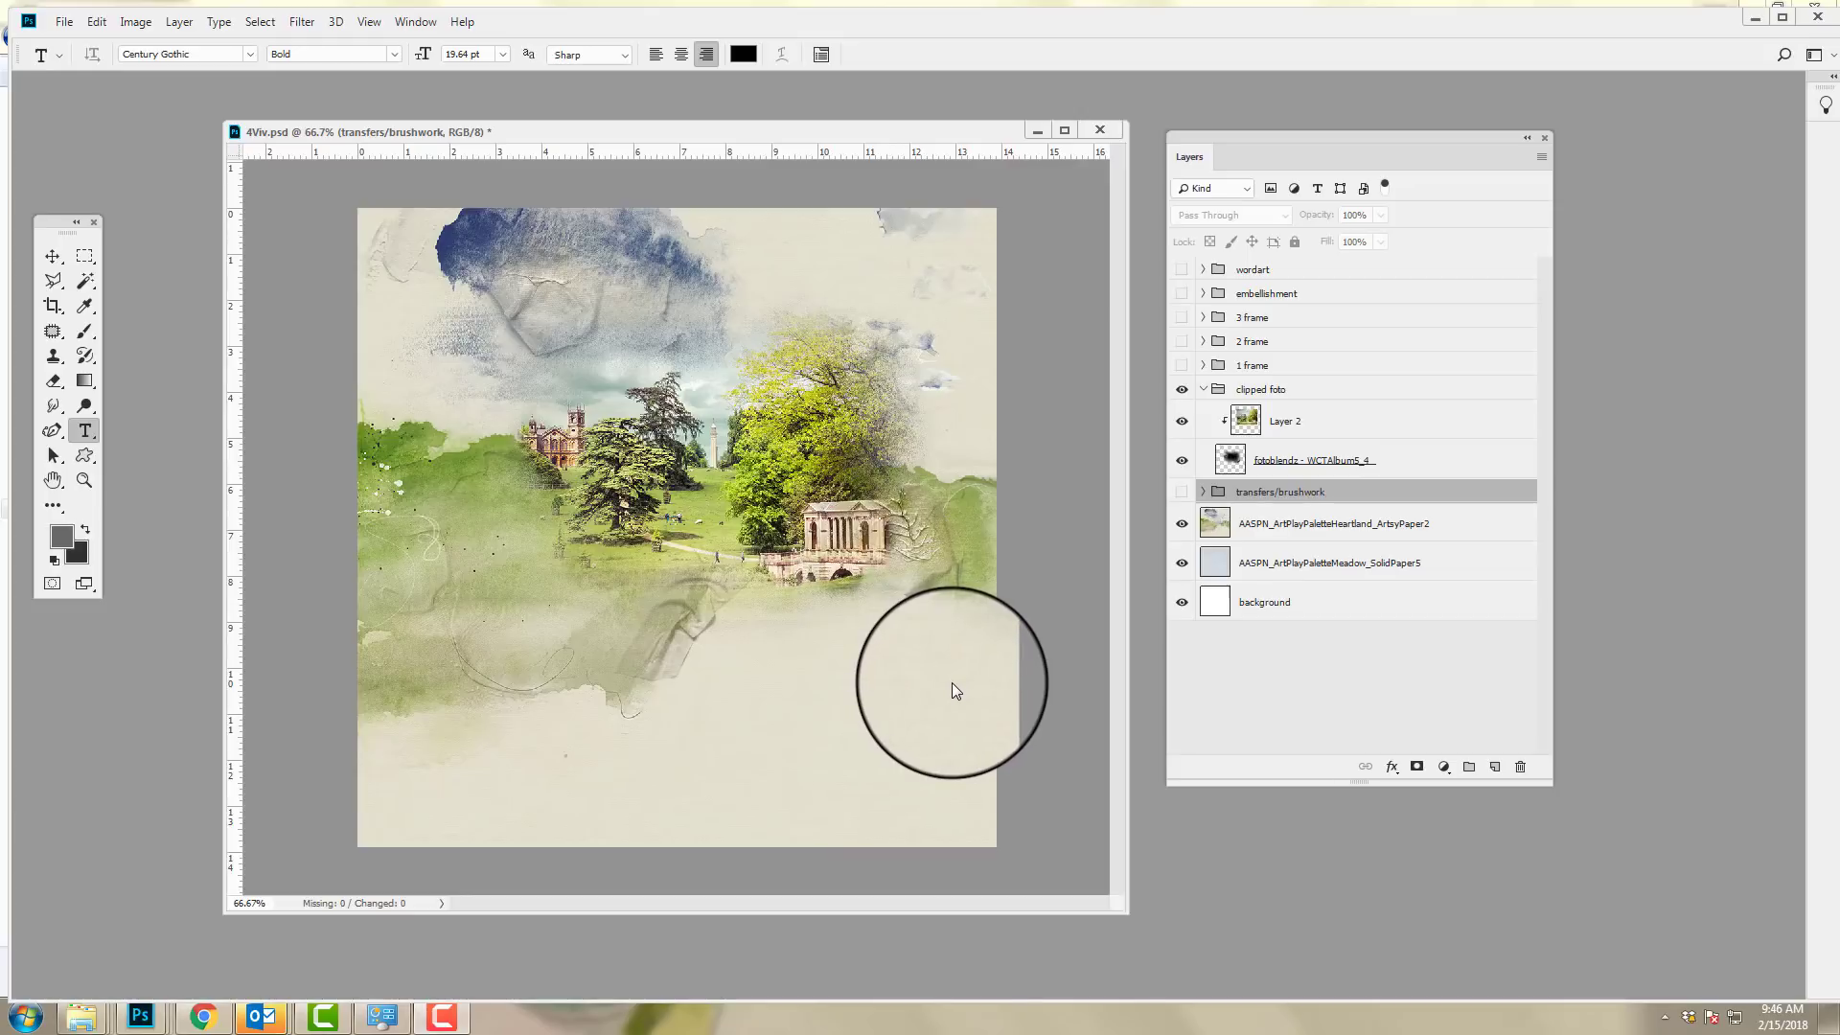
- Show the transfers/brushwork group, expand it and make all four of its stain layers visible
click(1182, 494)
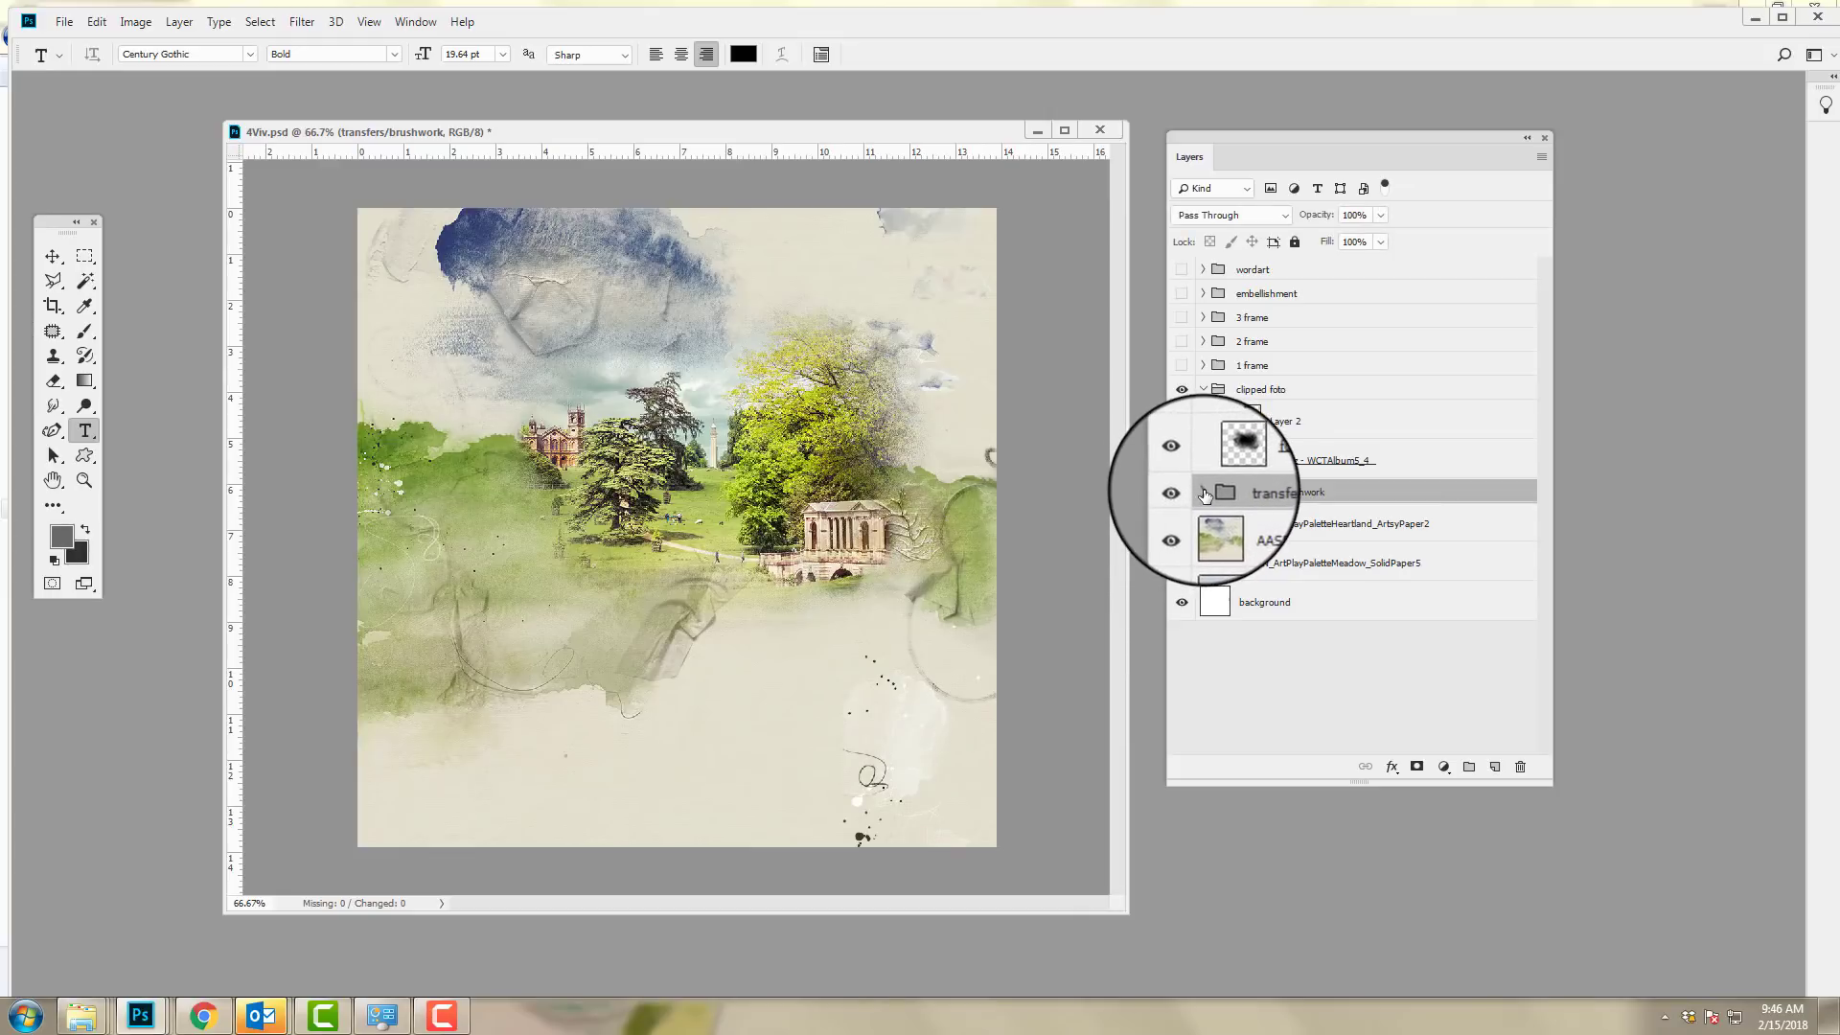
click(1204, 493)
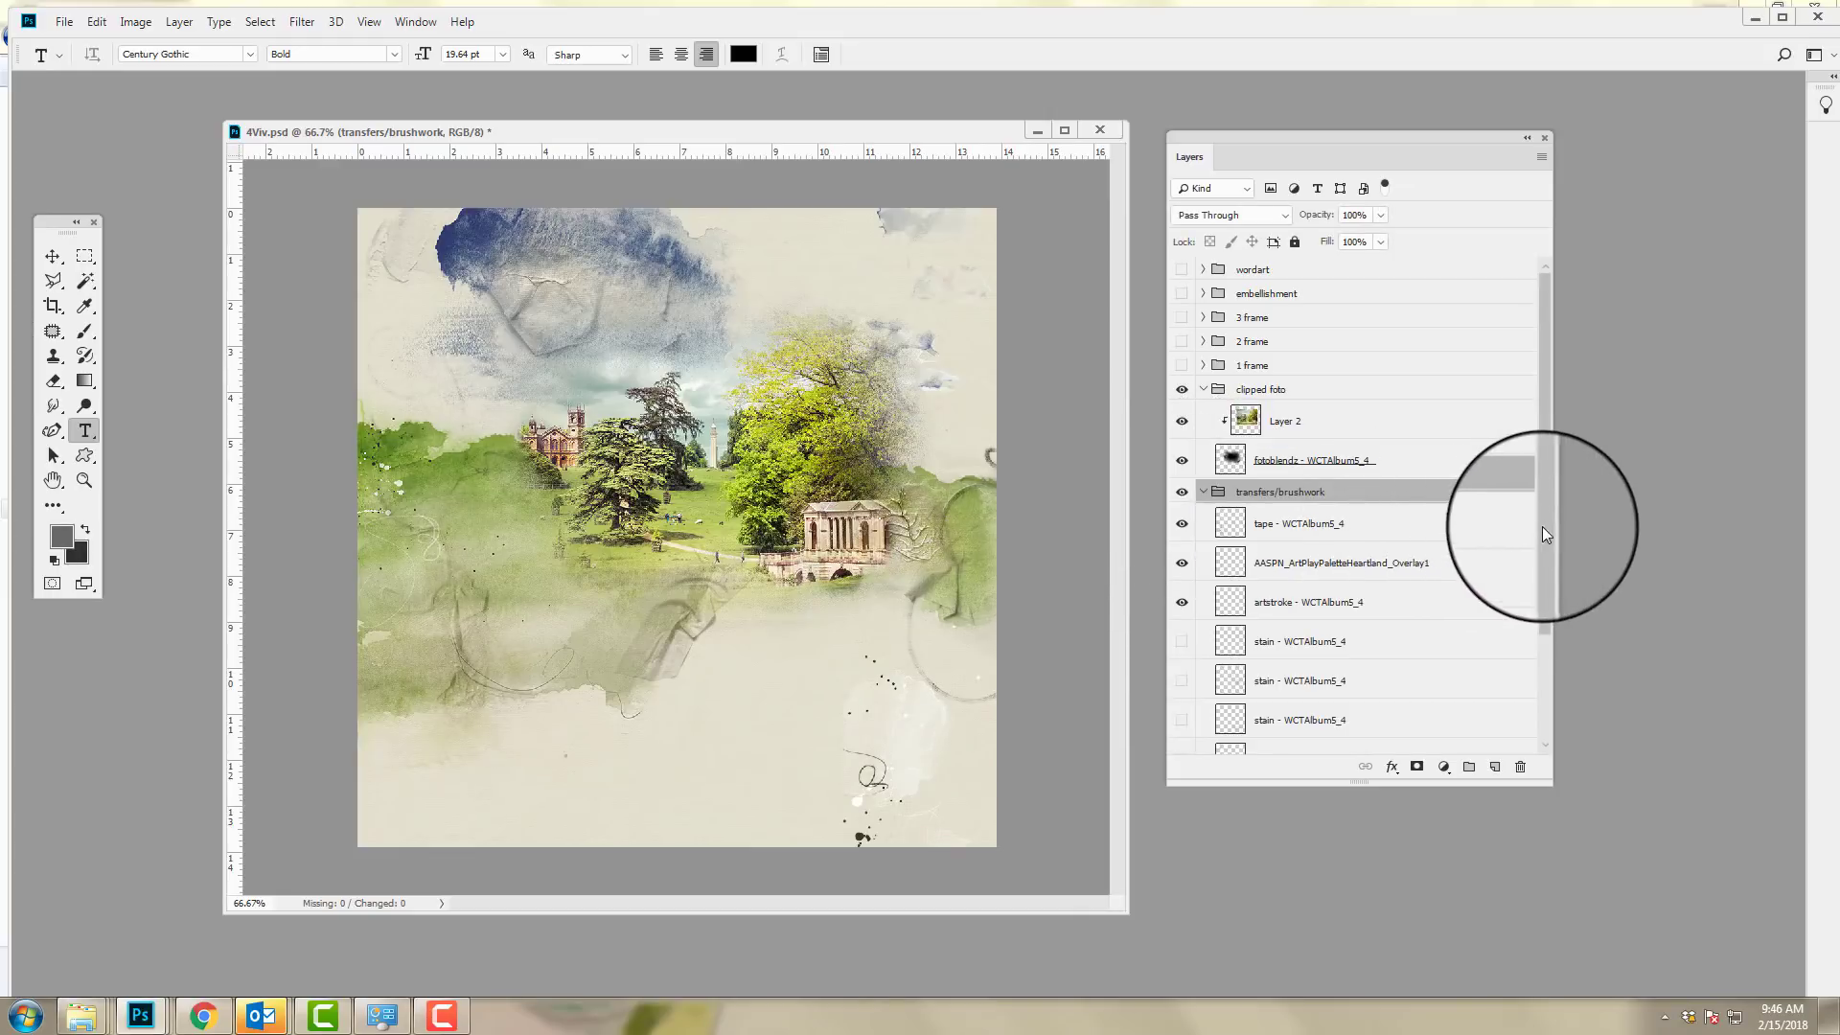
scroll(1549, 587, down, 3)
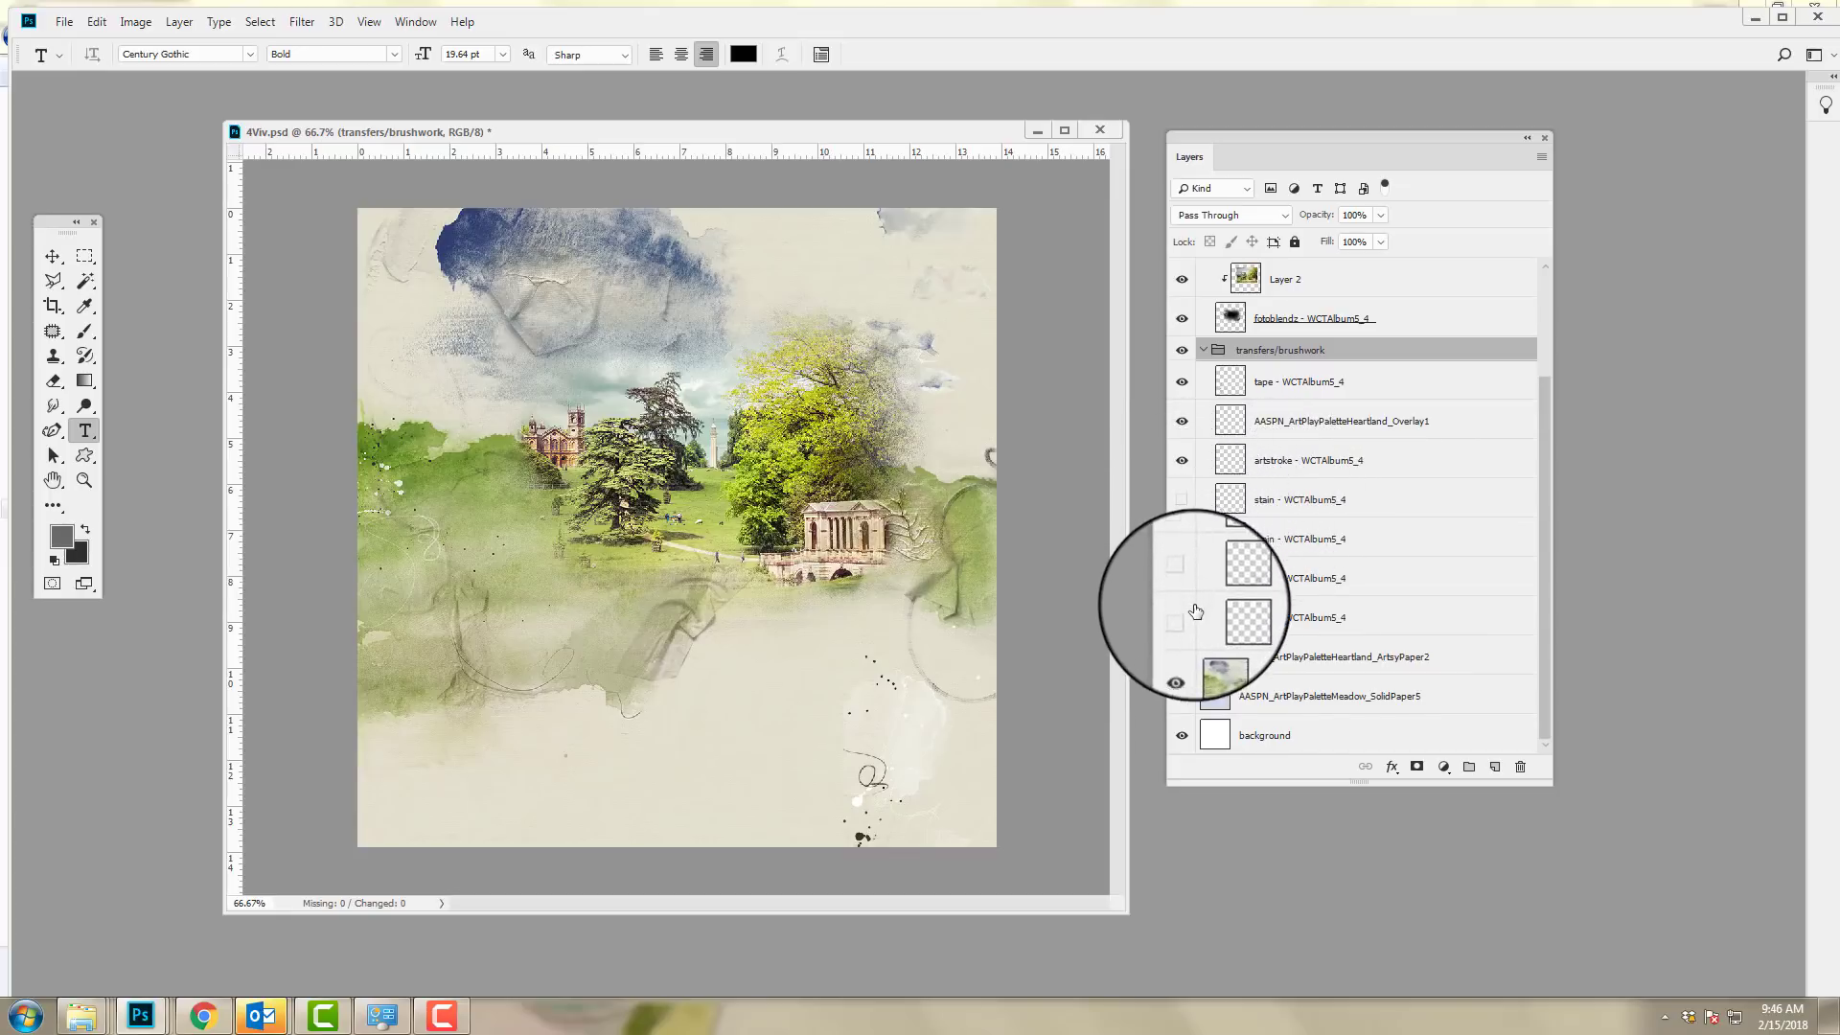
drag(1195, 611, 1182, 499)
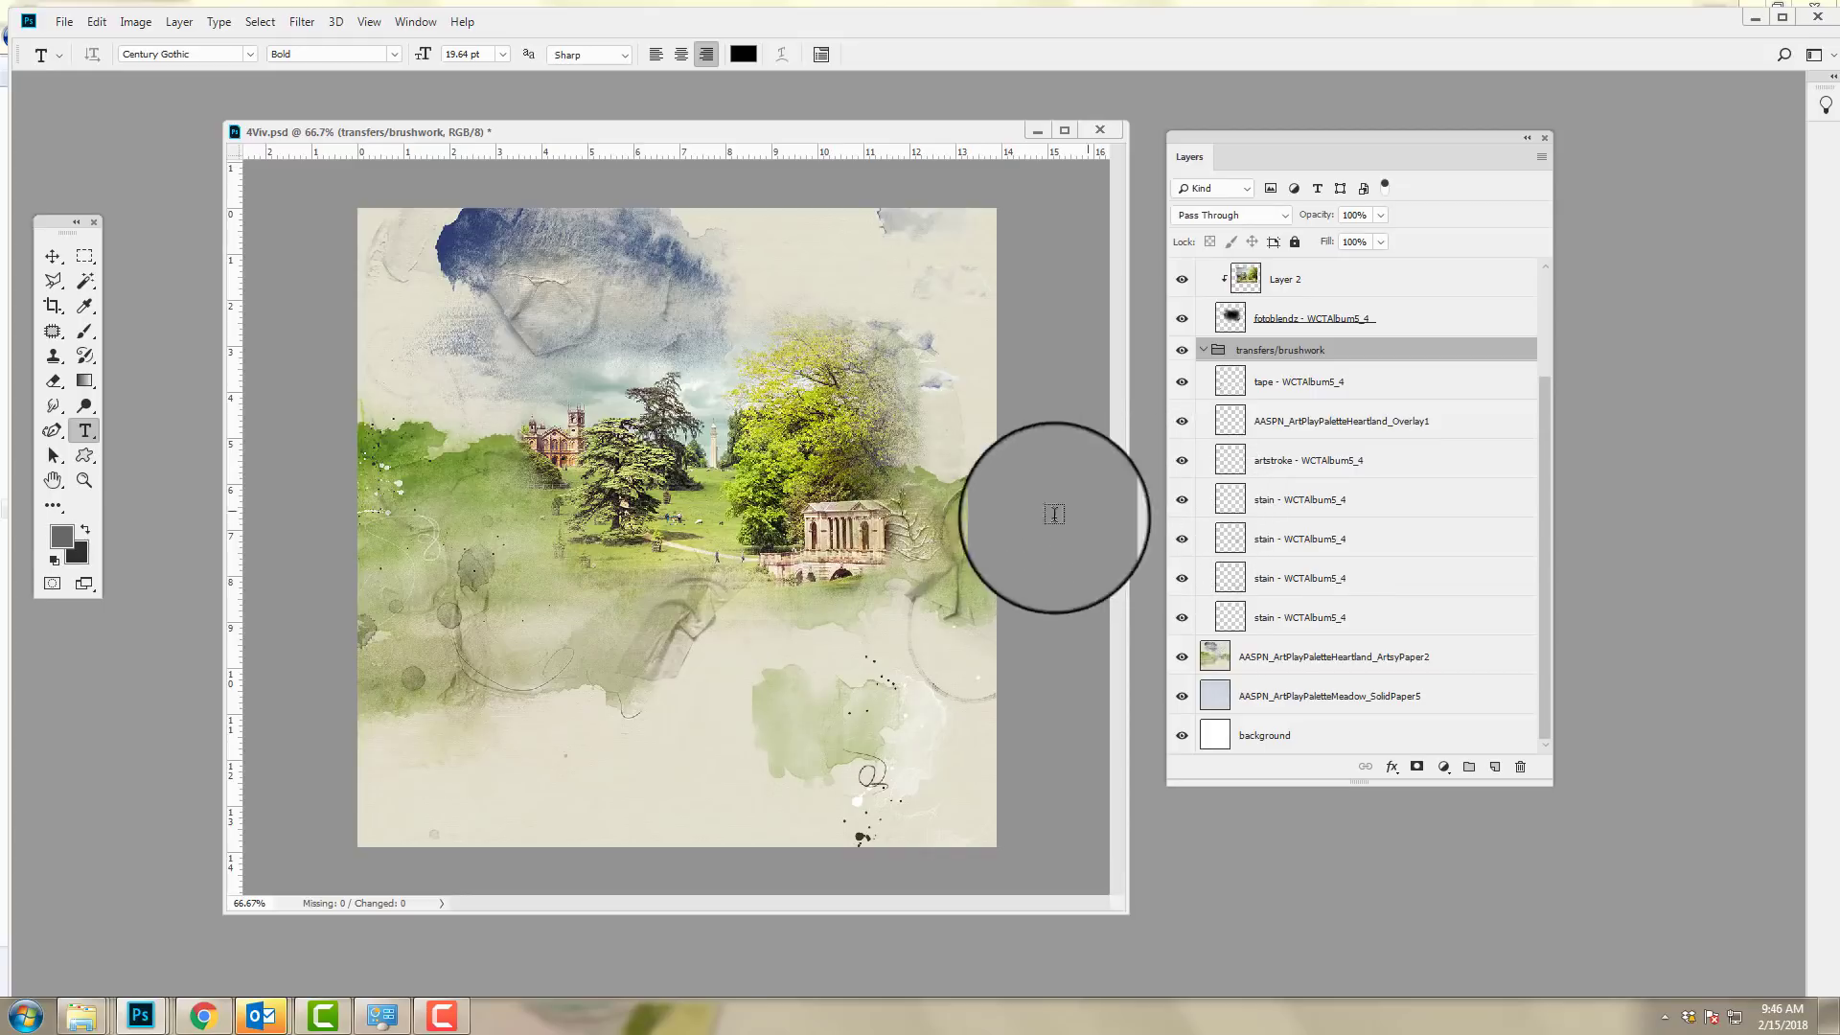
- Hide the upper three stain layers in the transfers/brushwork group, keeping only the lowest one on
click(1185, 505)
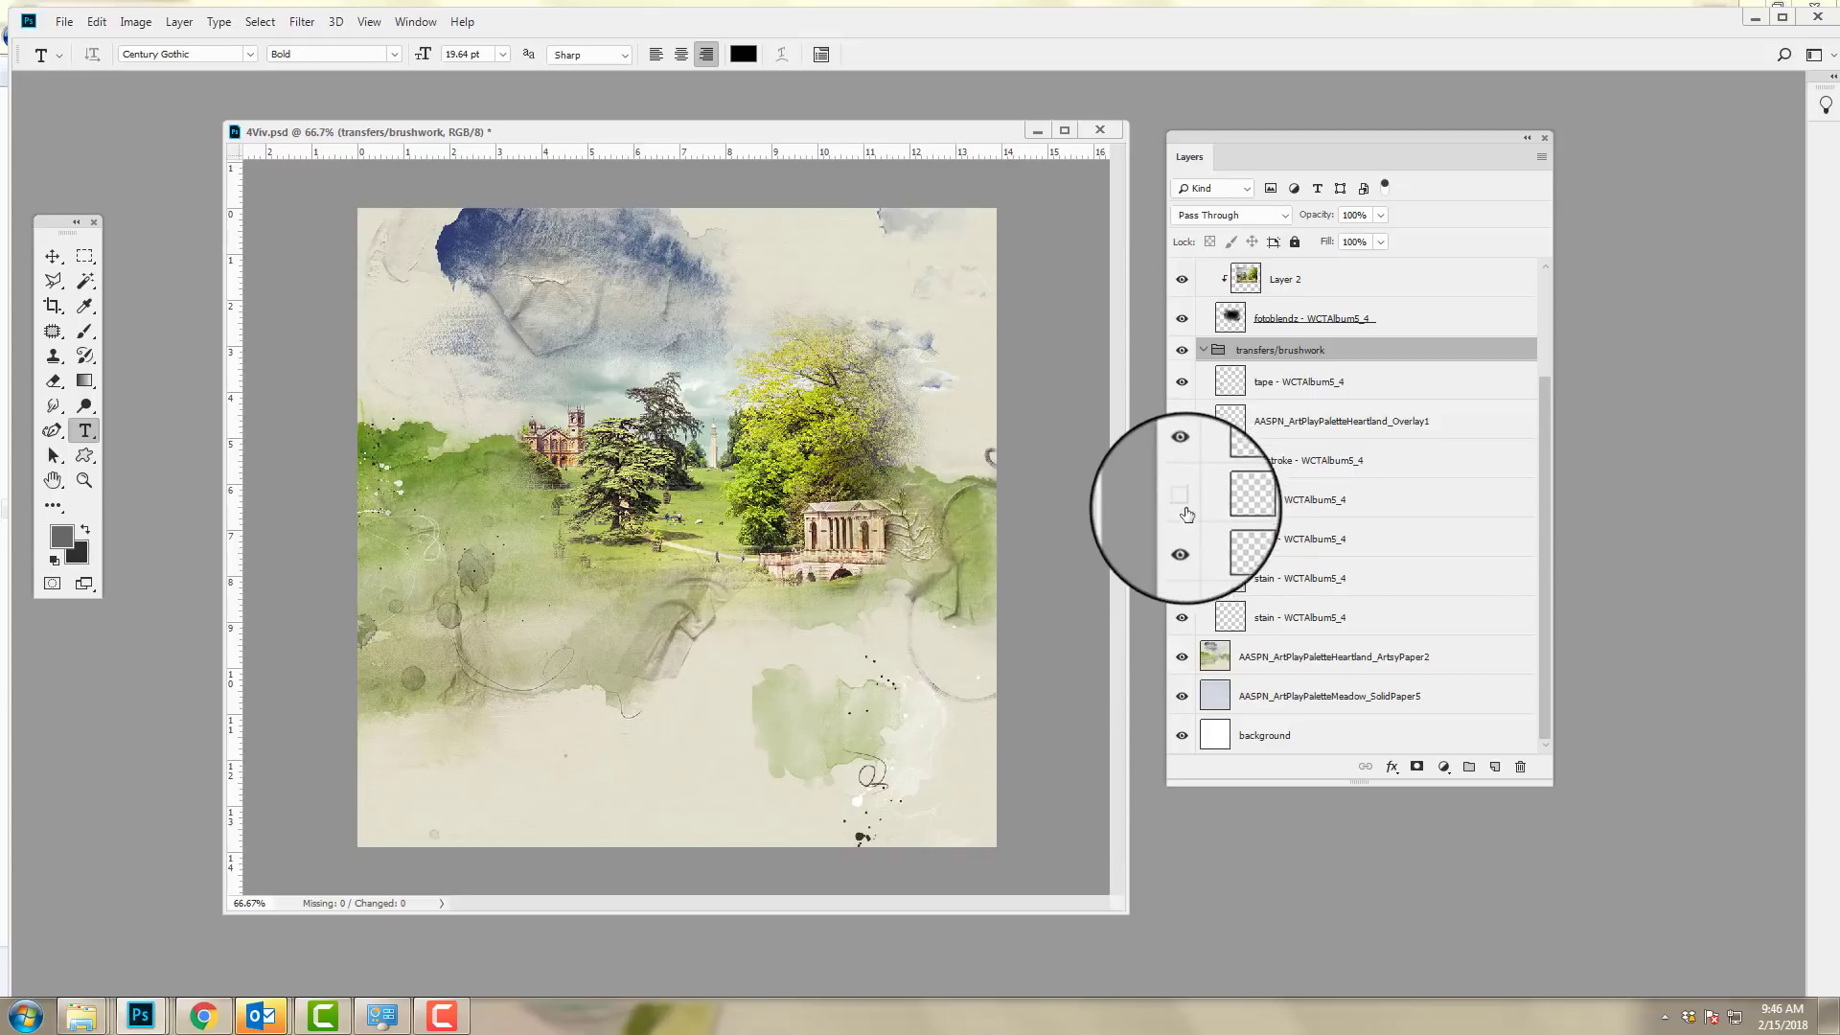
click(1180, 539)
click(1180, 586)
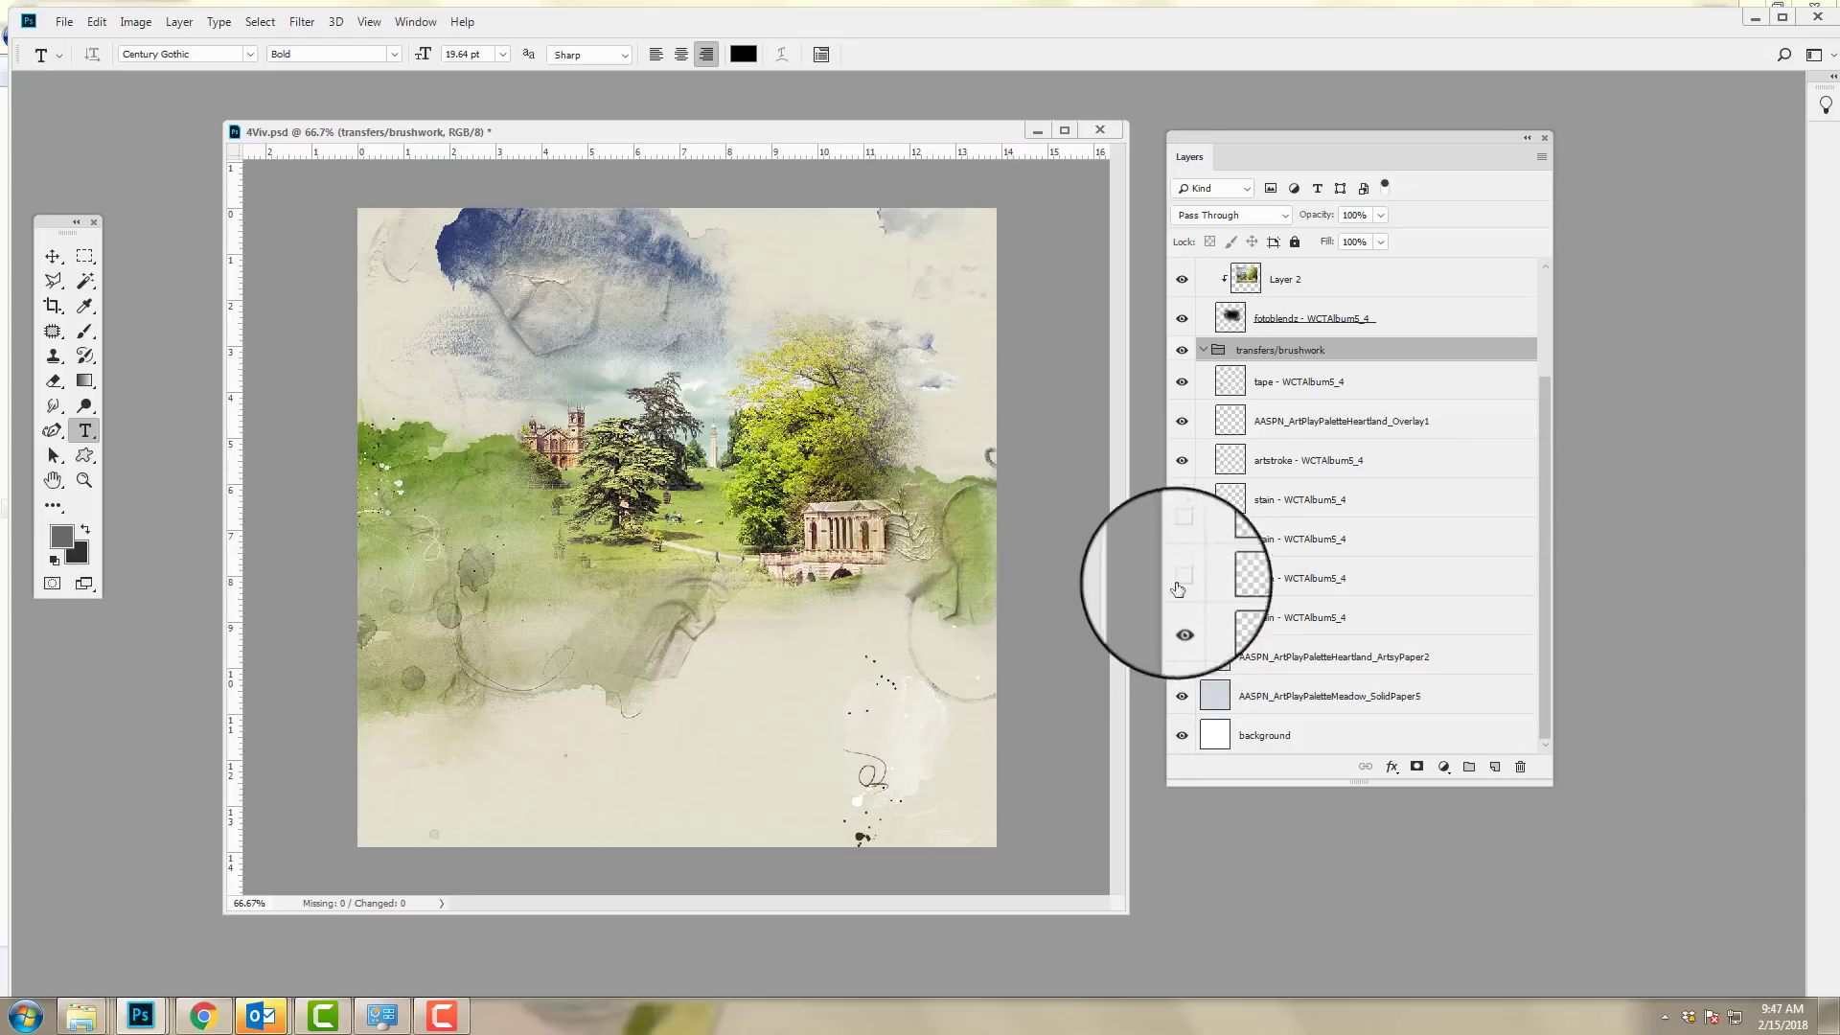
- Examine the artstroke, Heartland_Overlay1 and tape layers by switching each one off and back on
click(1182, 463)
click(1181, 461)
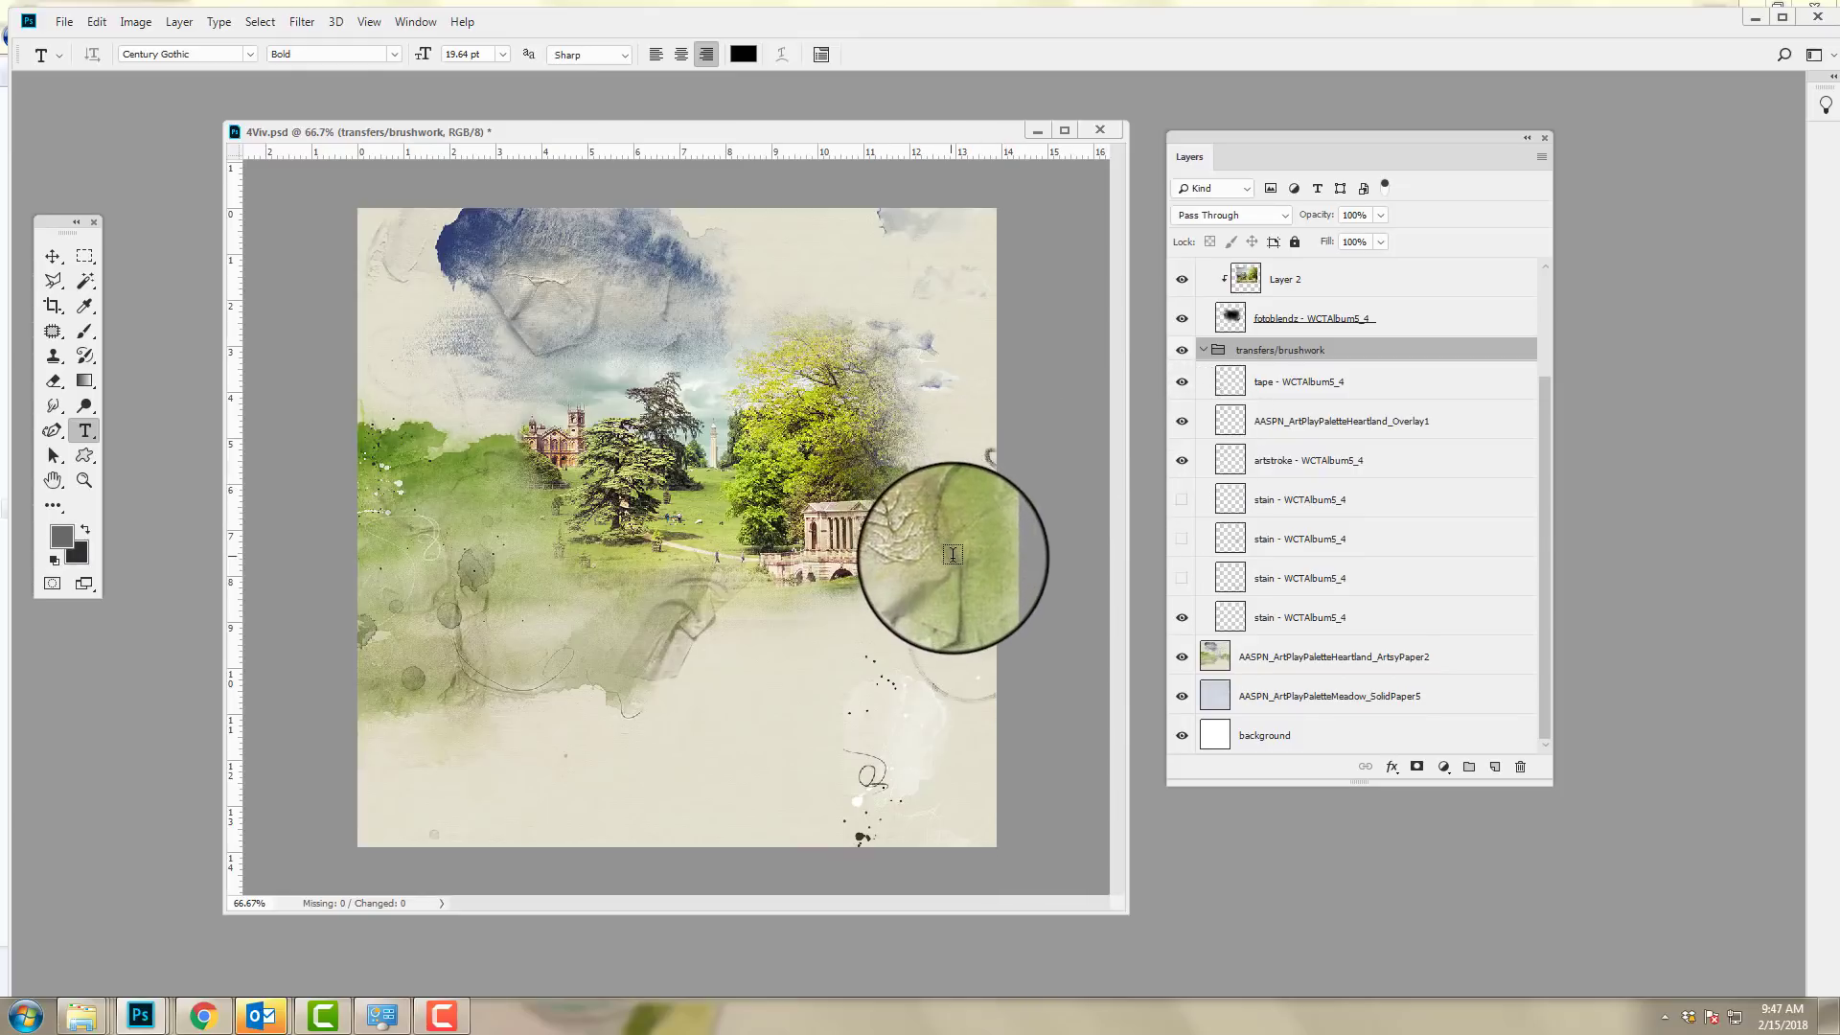
click(1181, 422)
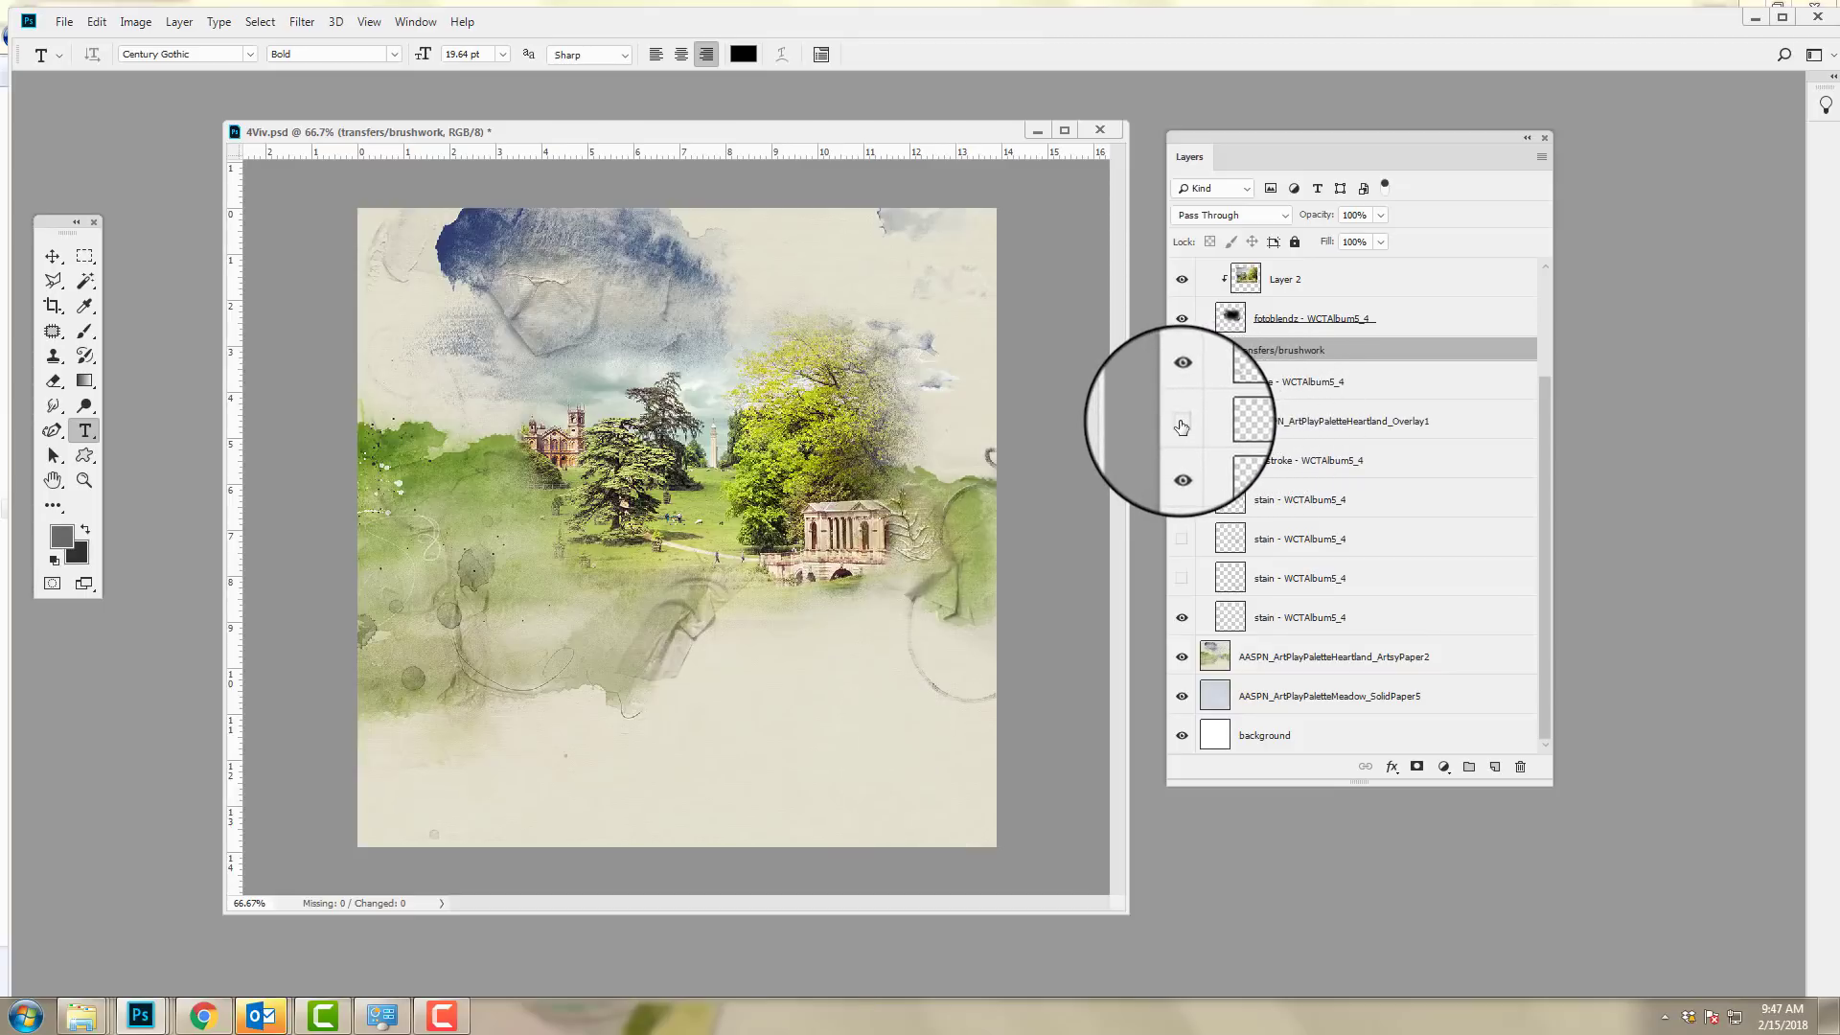
click(1182, 421)
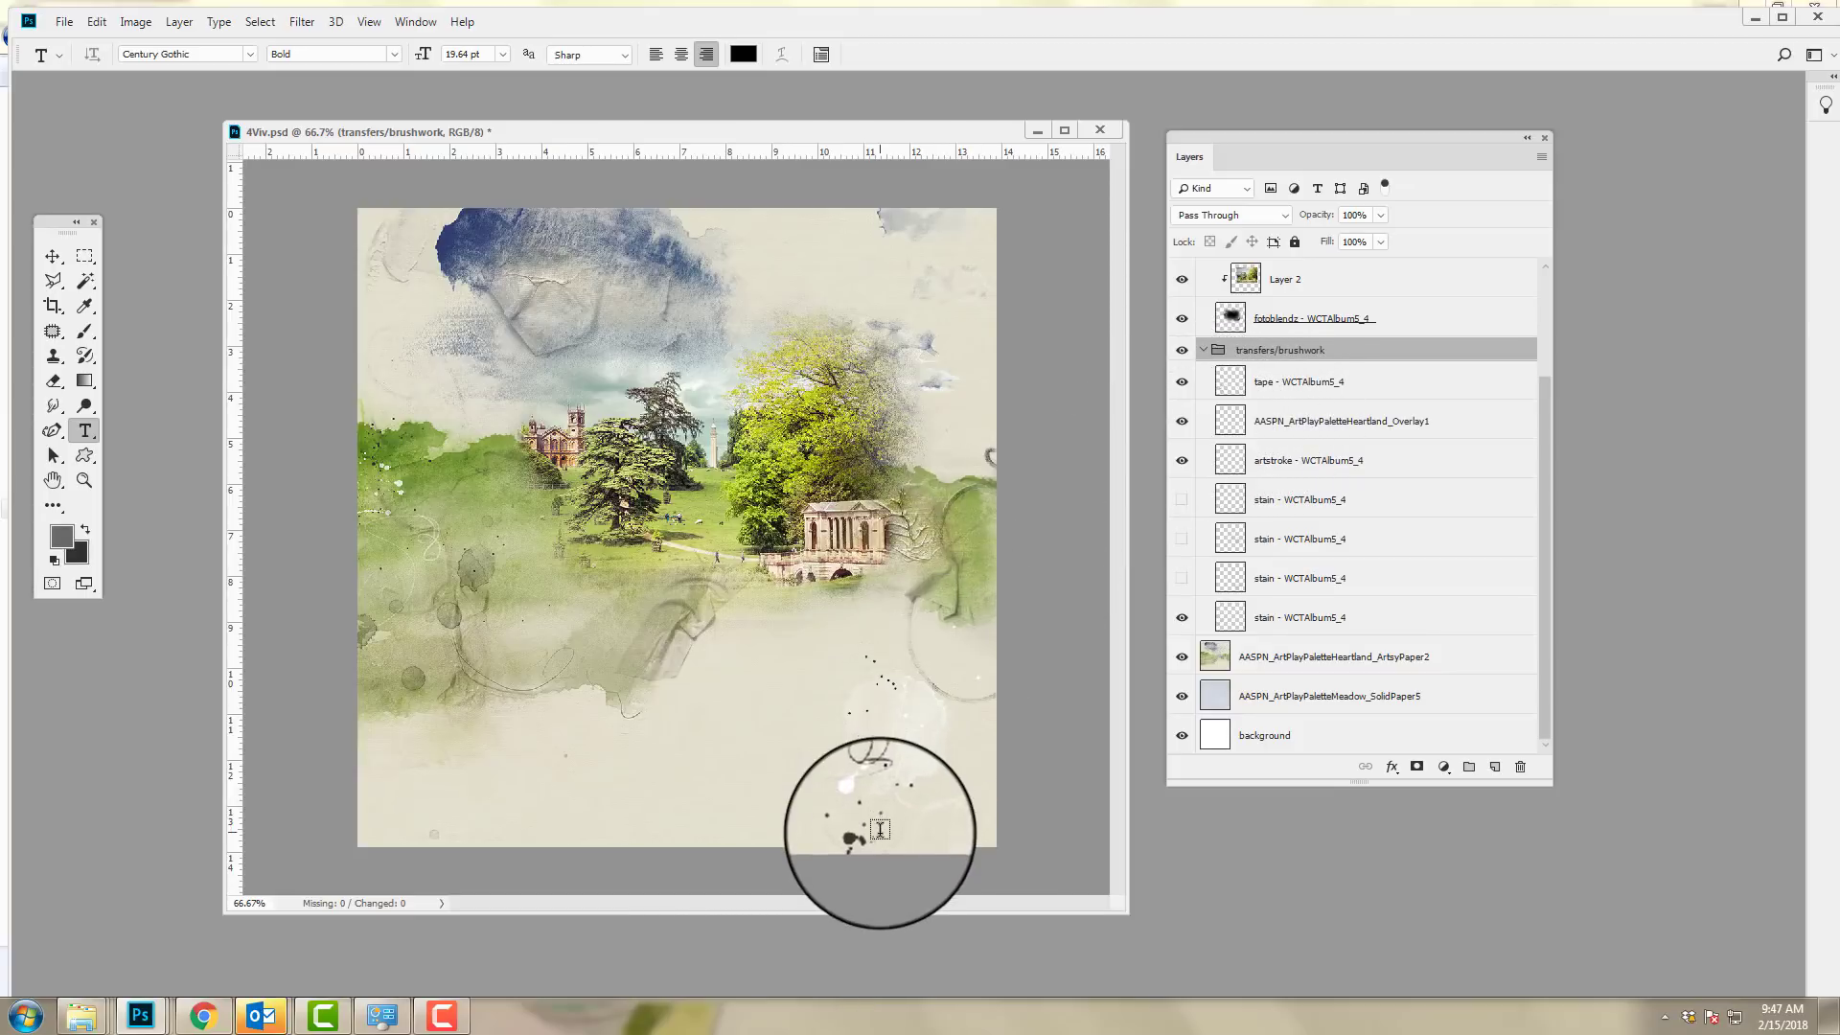
click(1183, 382)
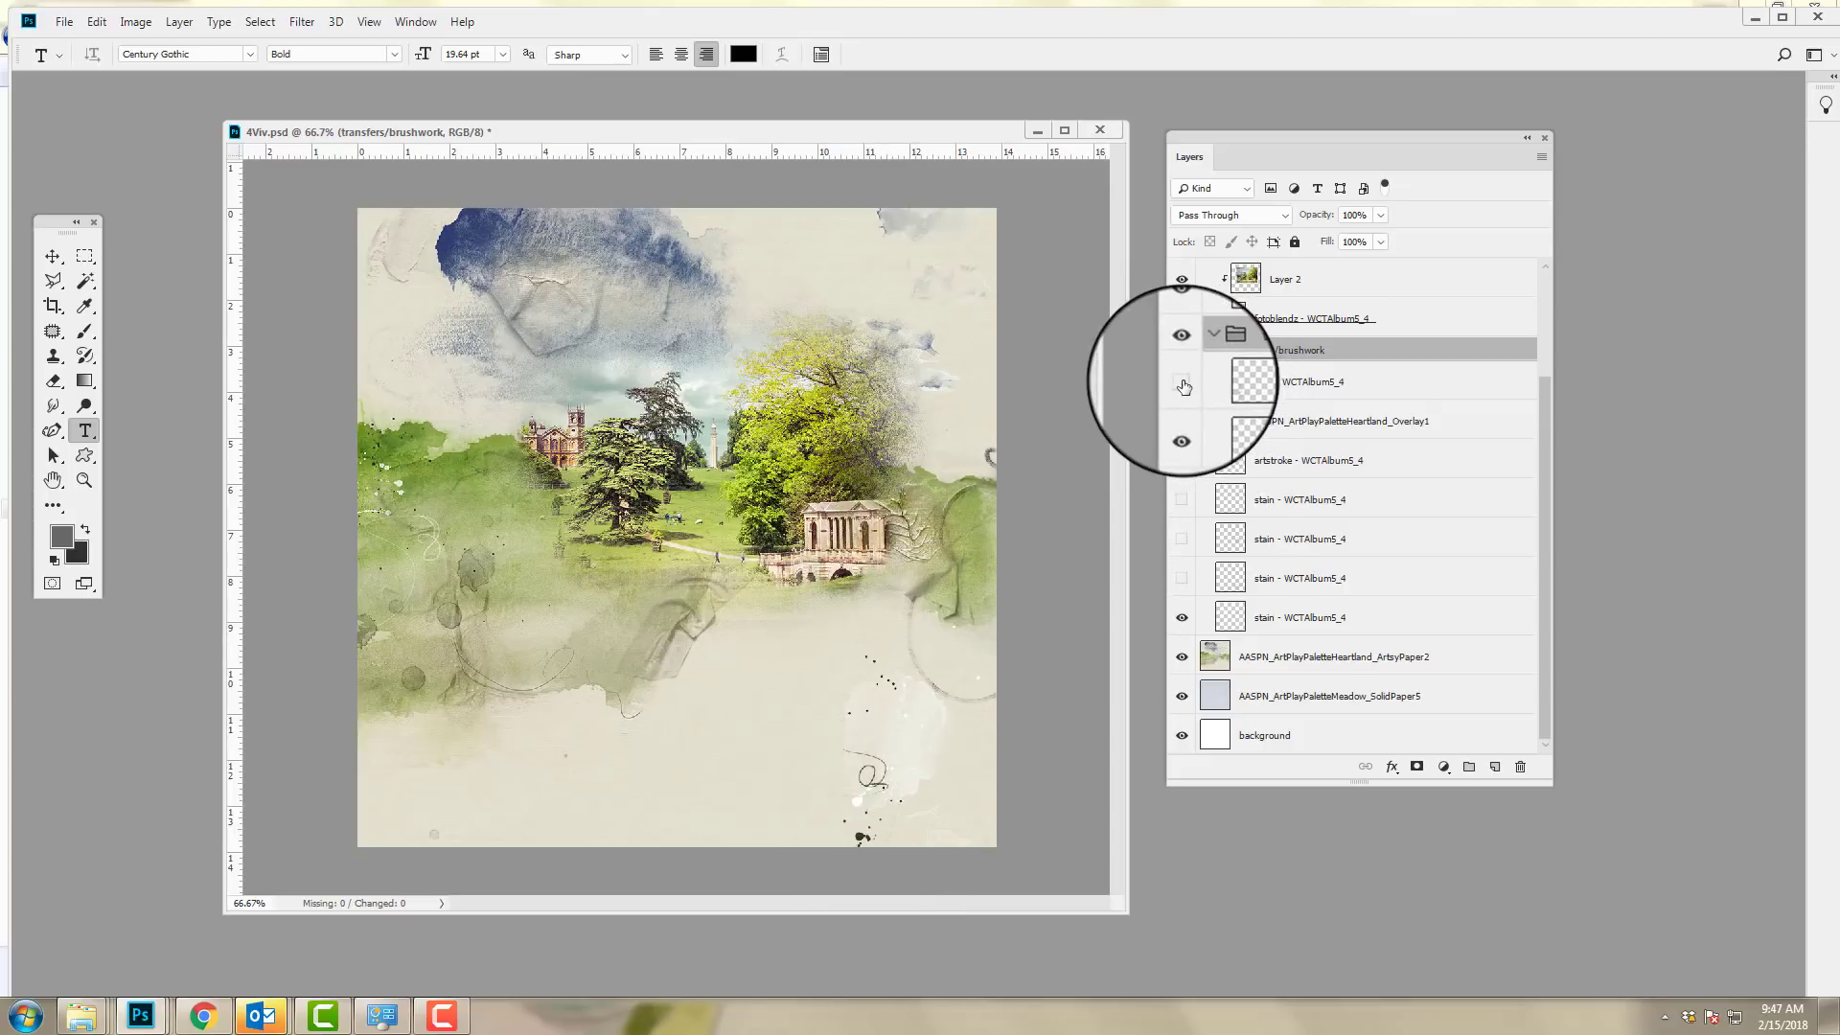
click(1182, 383)
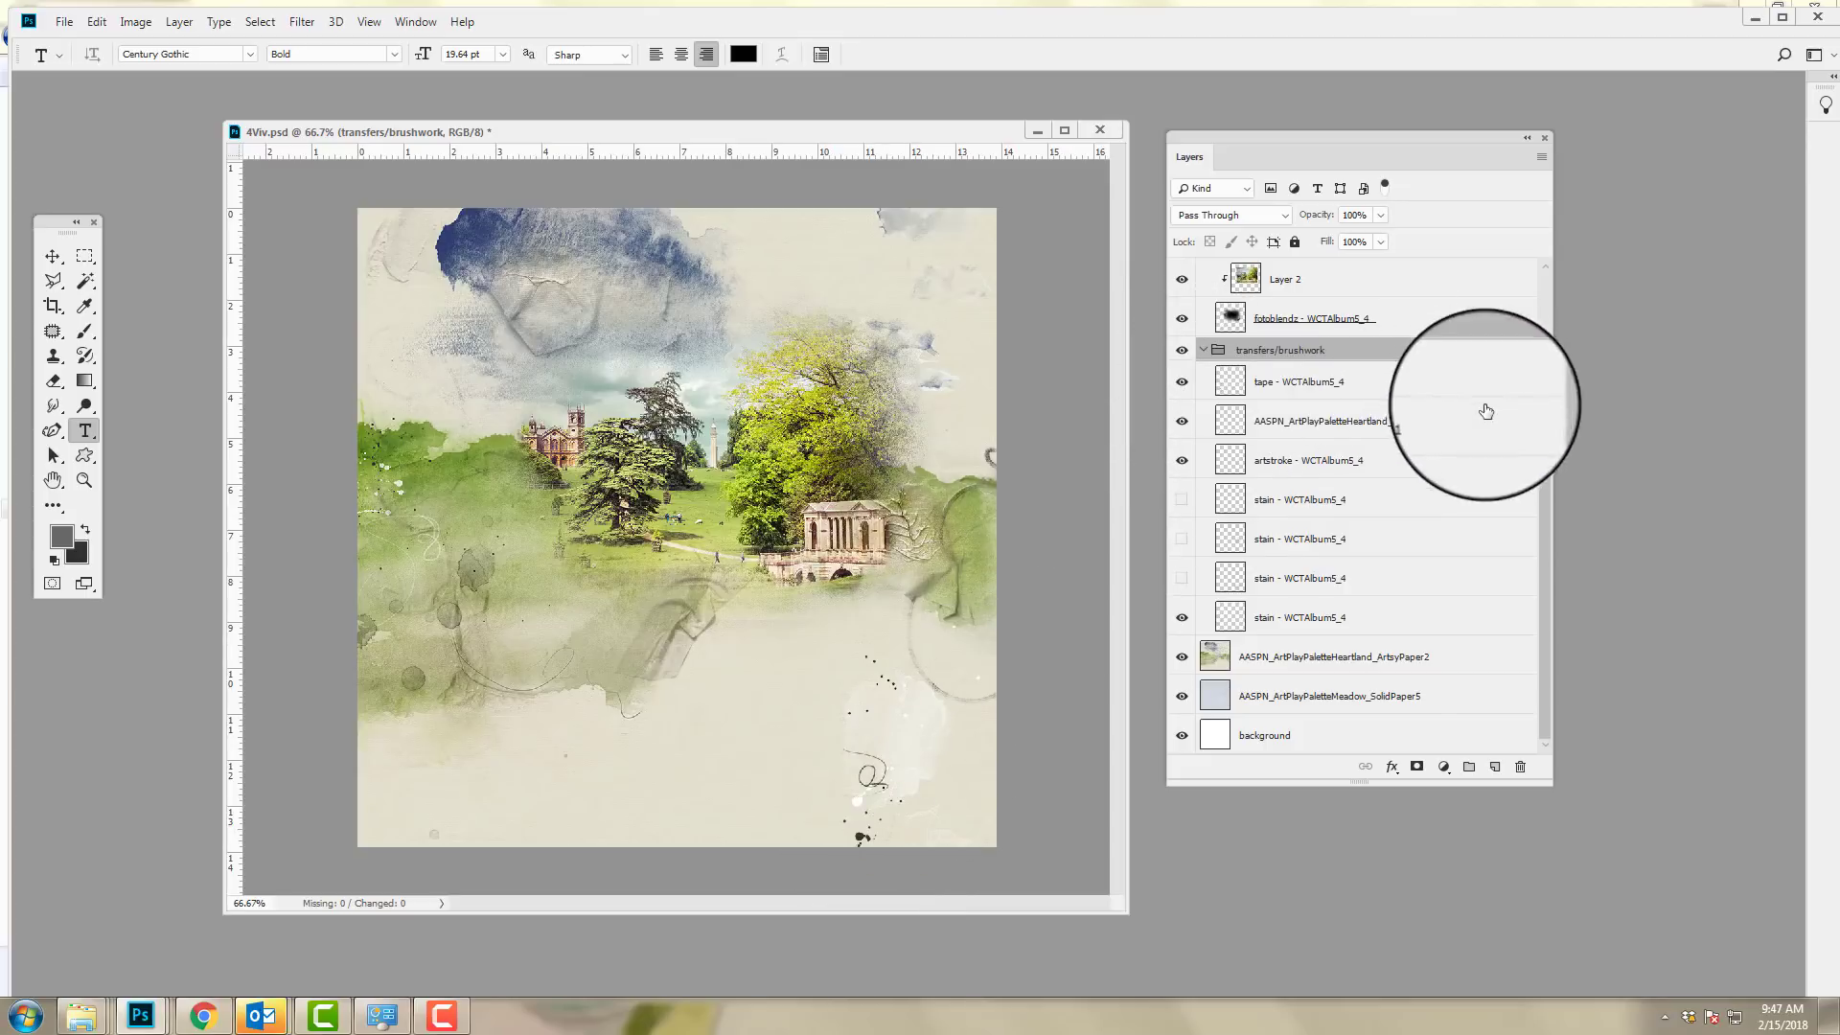
- Show the three frame groups, the embellishment group and the wordart group to complete the page
drag(1539, 399, 1526, 293)
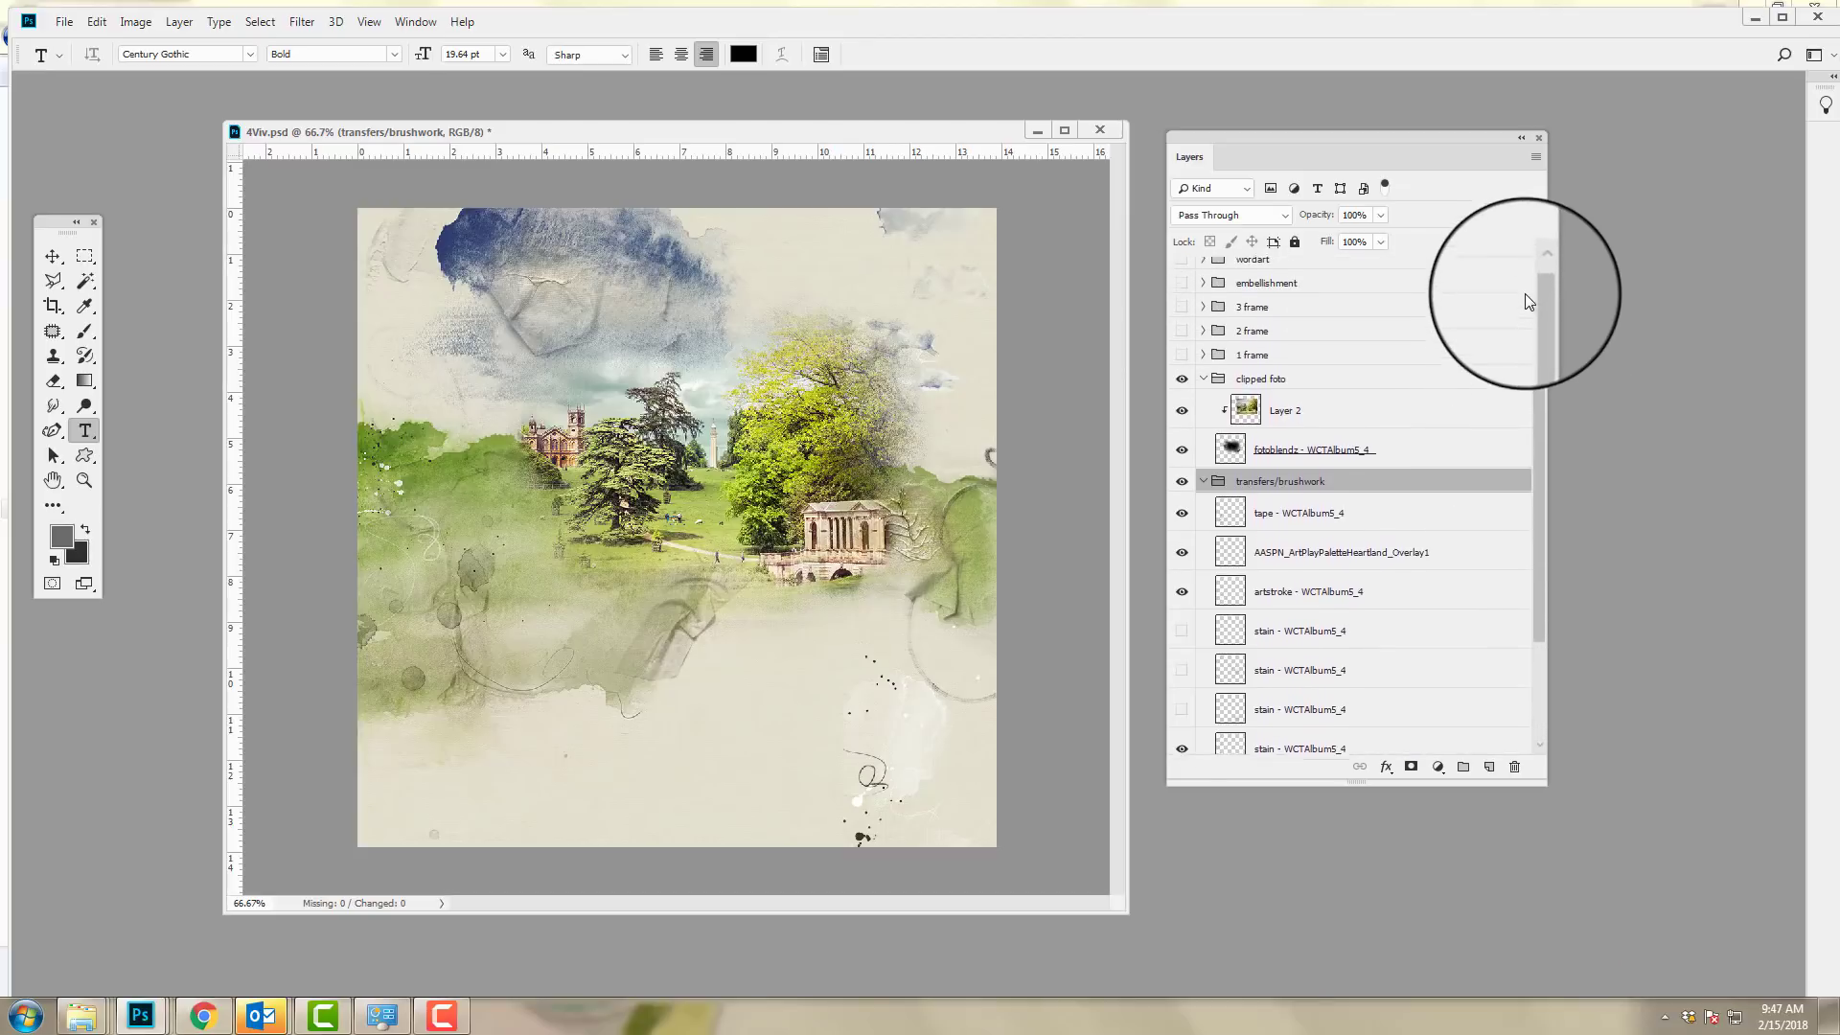
click(1181, 342)
click(1180, 319)
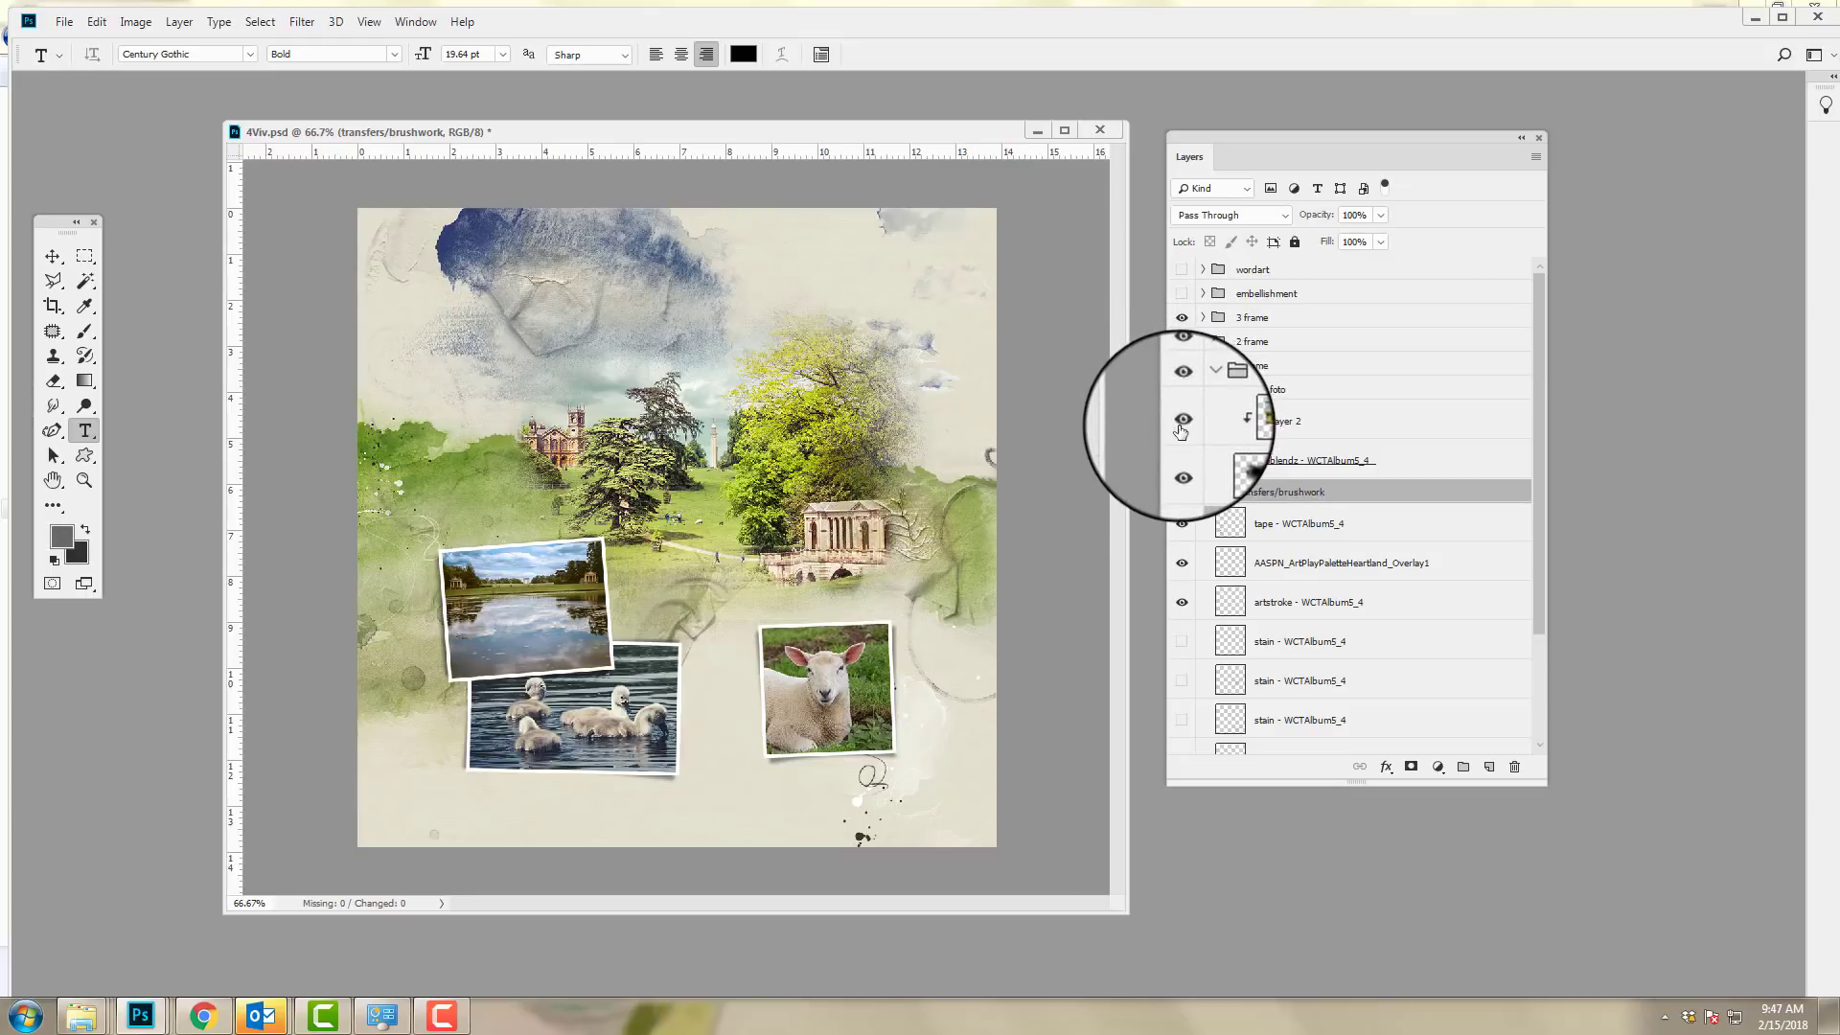
click(1176, 297)
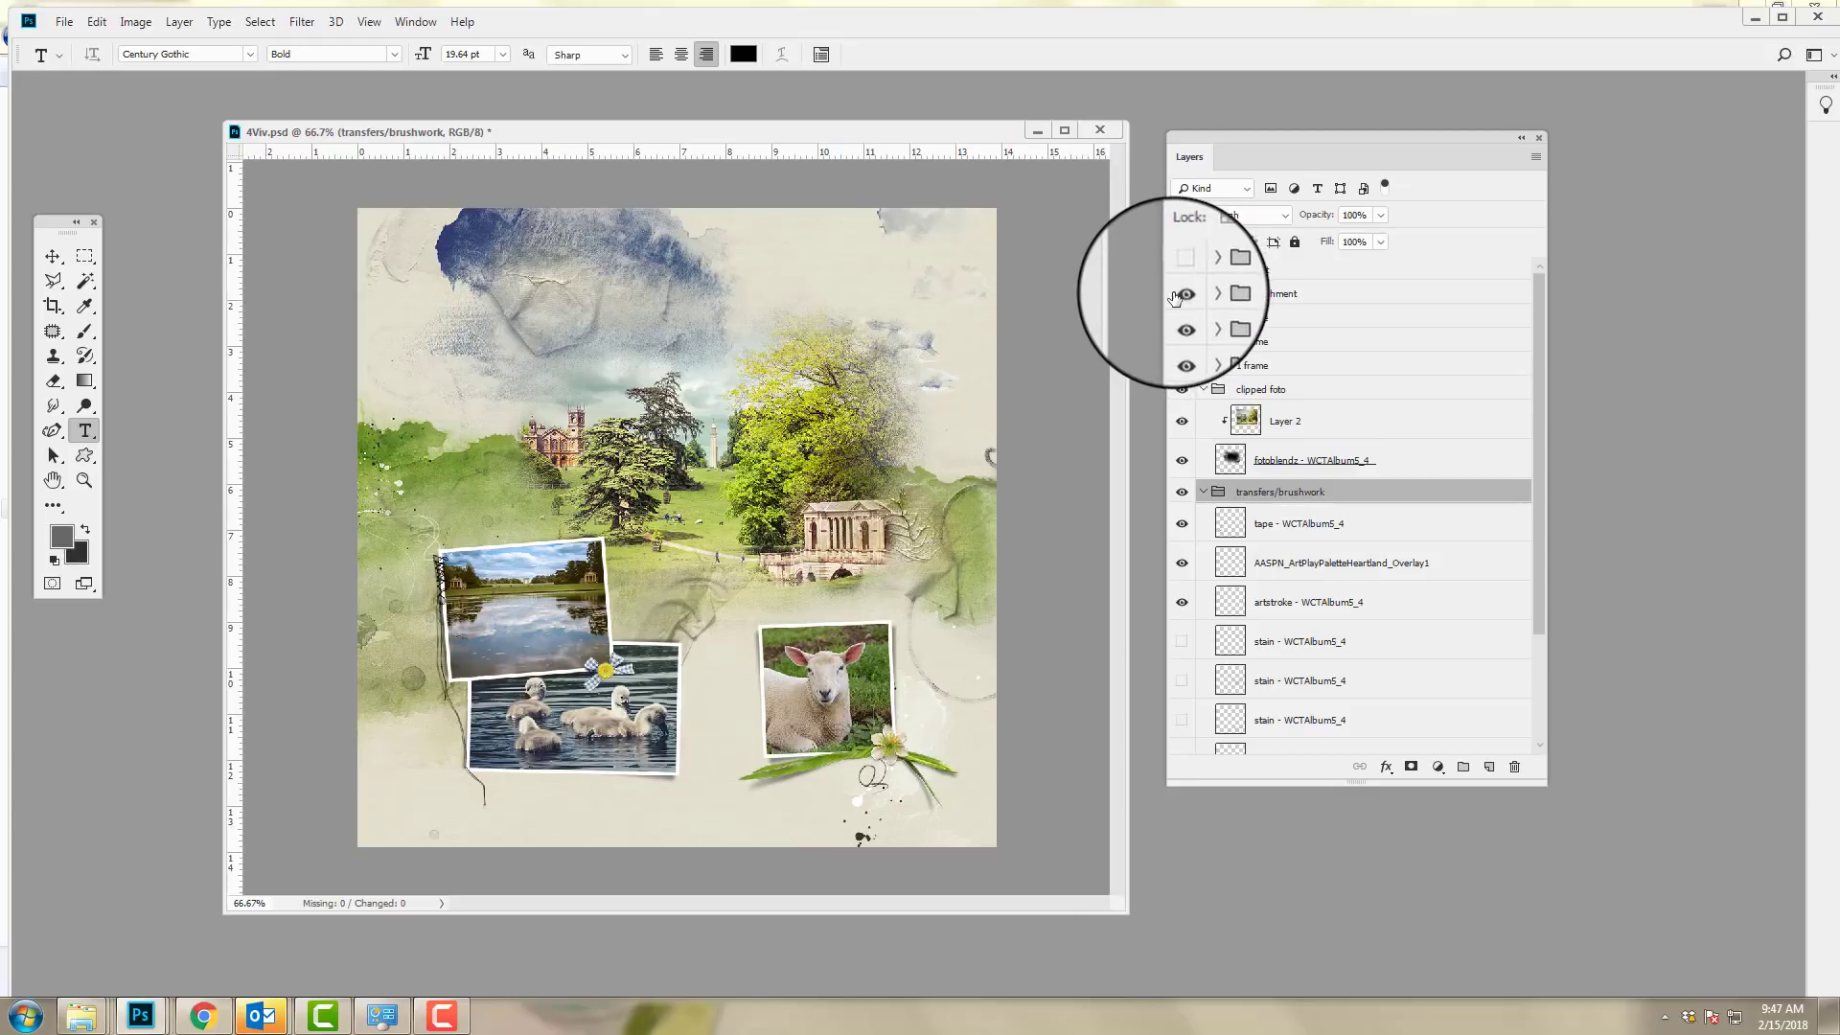
click(1179, 273)
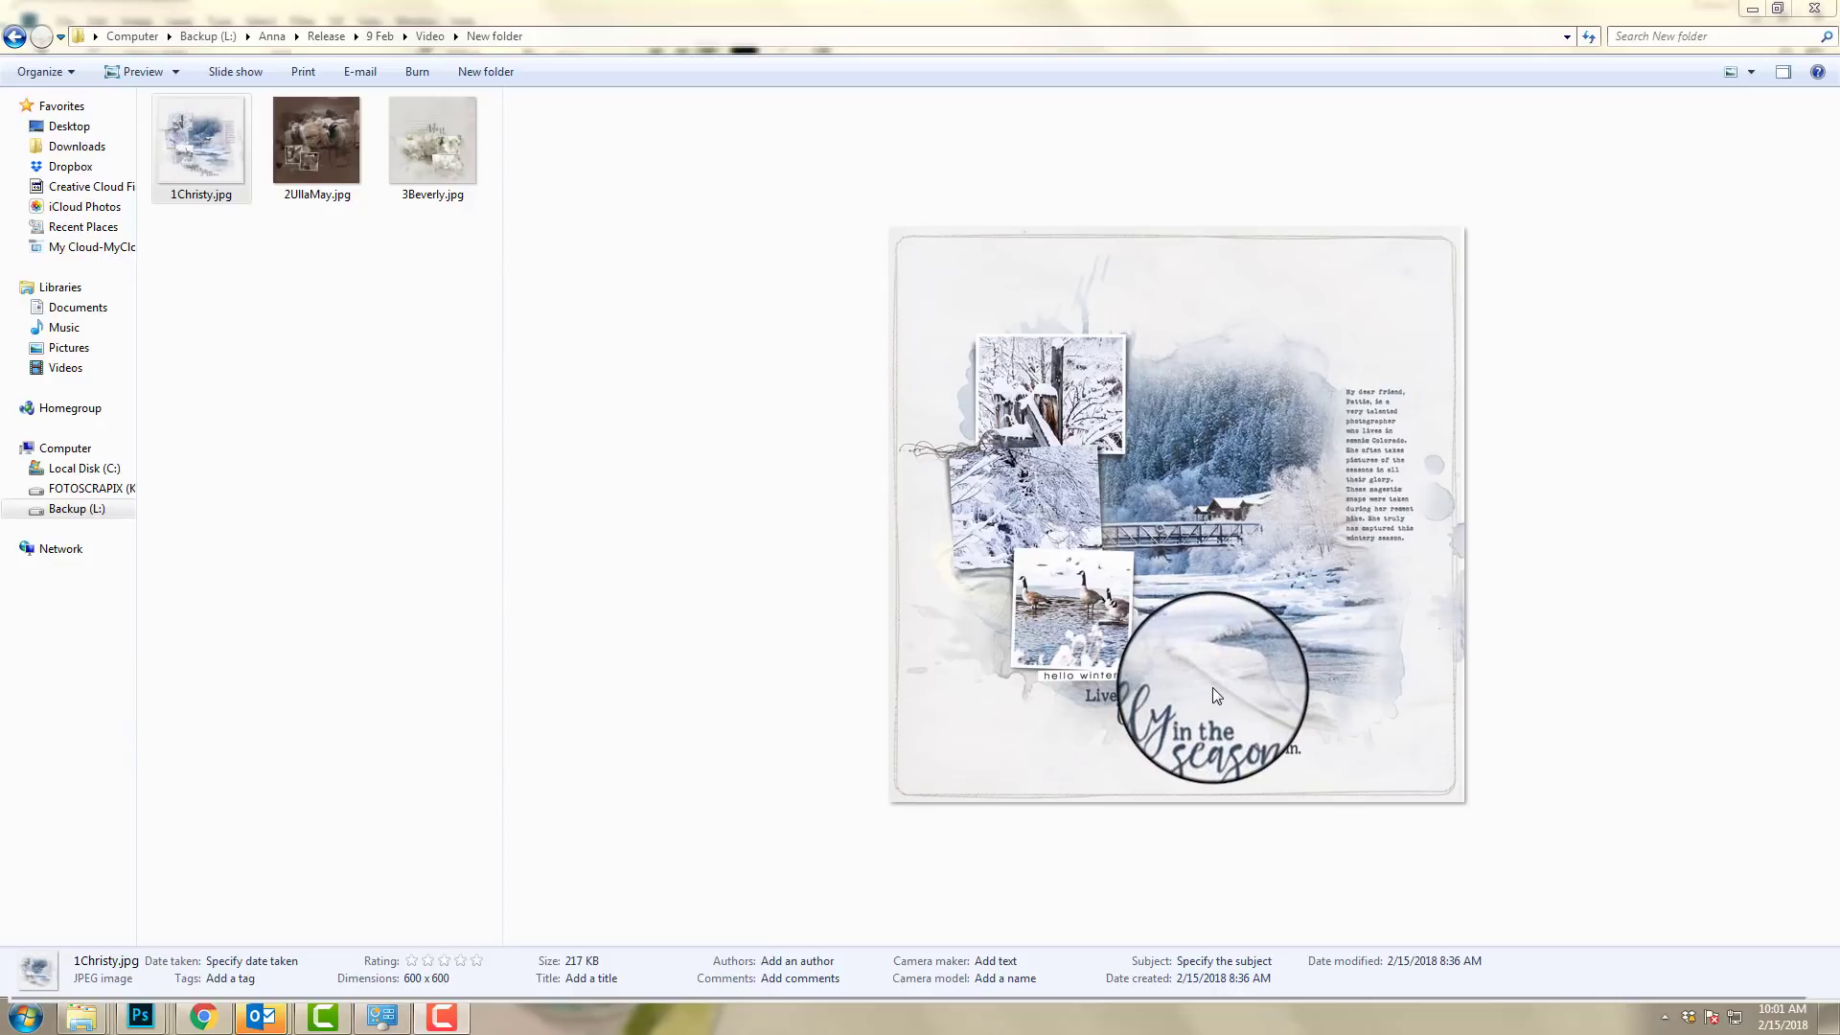
- Preview the second and third sample layout JPGs in the New folder directory
click(324, 138)
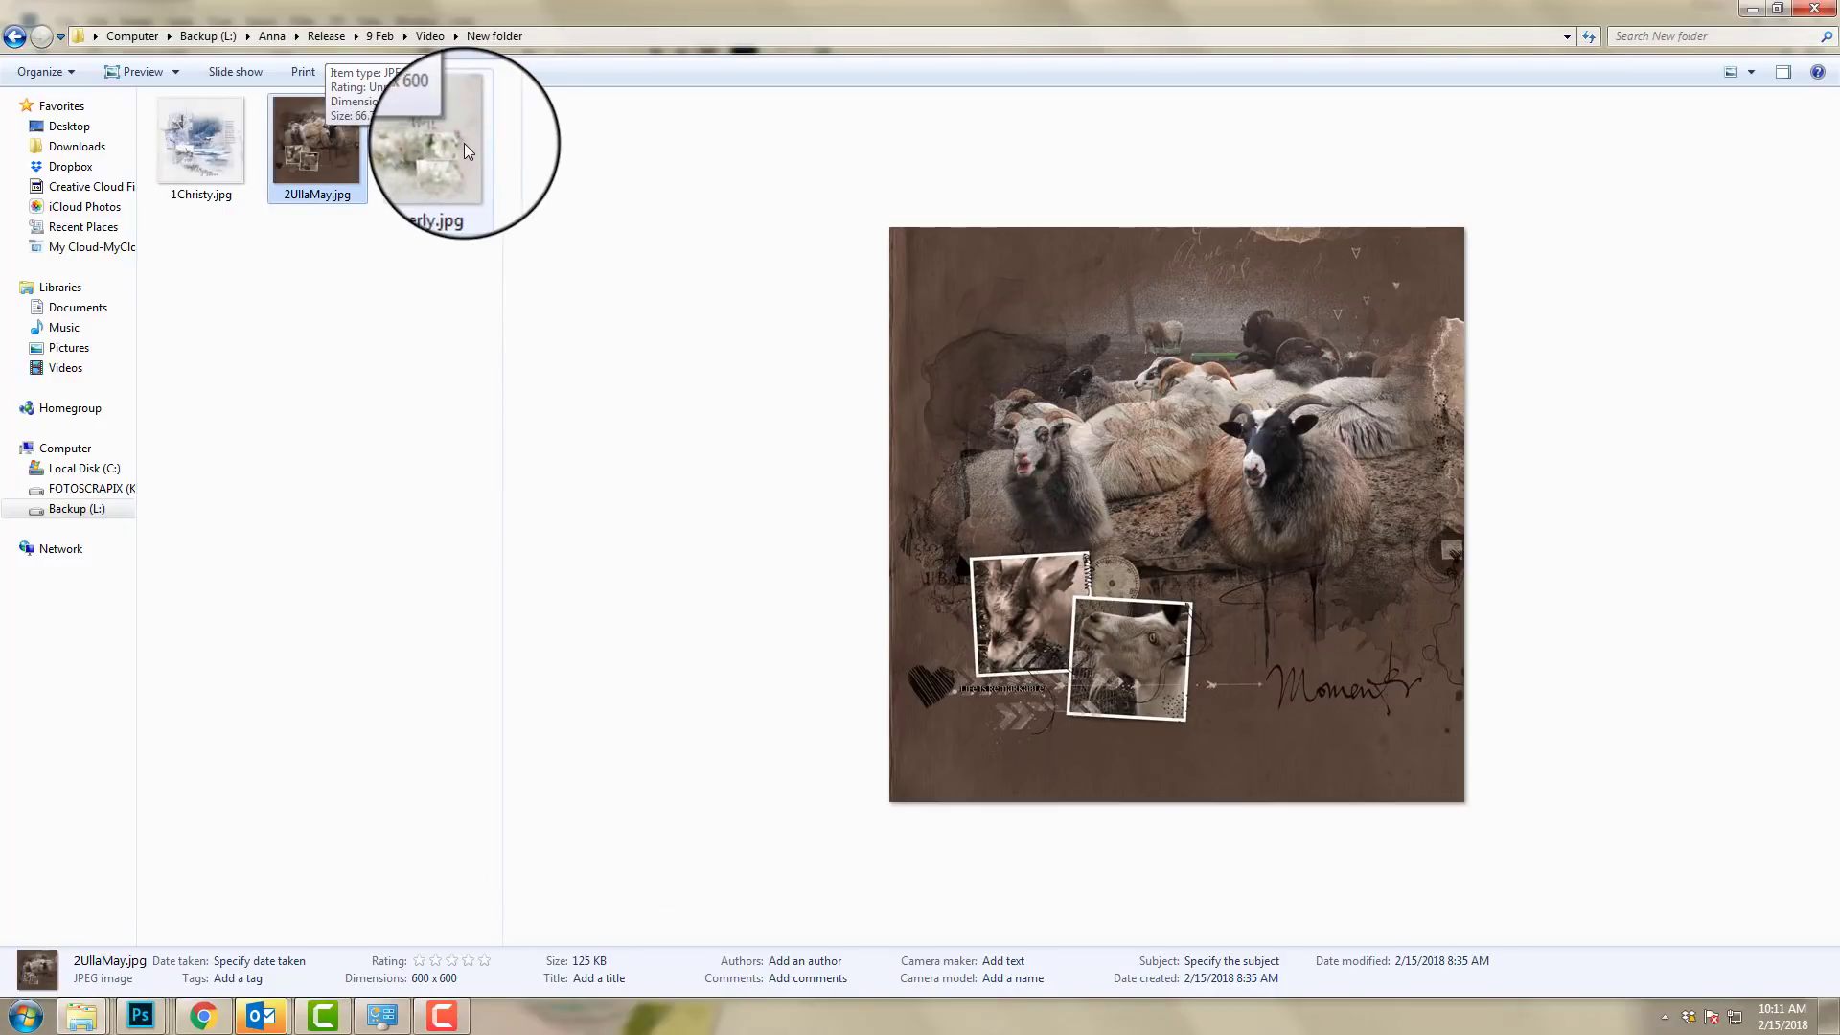
click(463, 152)
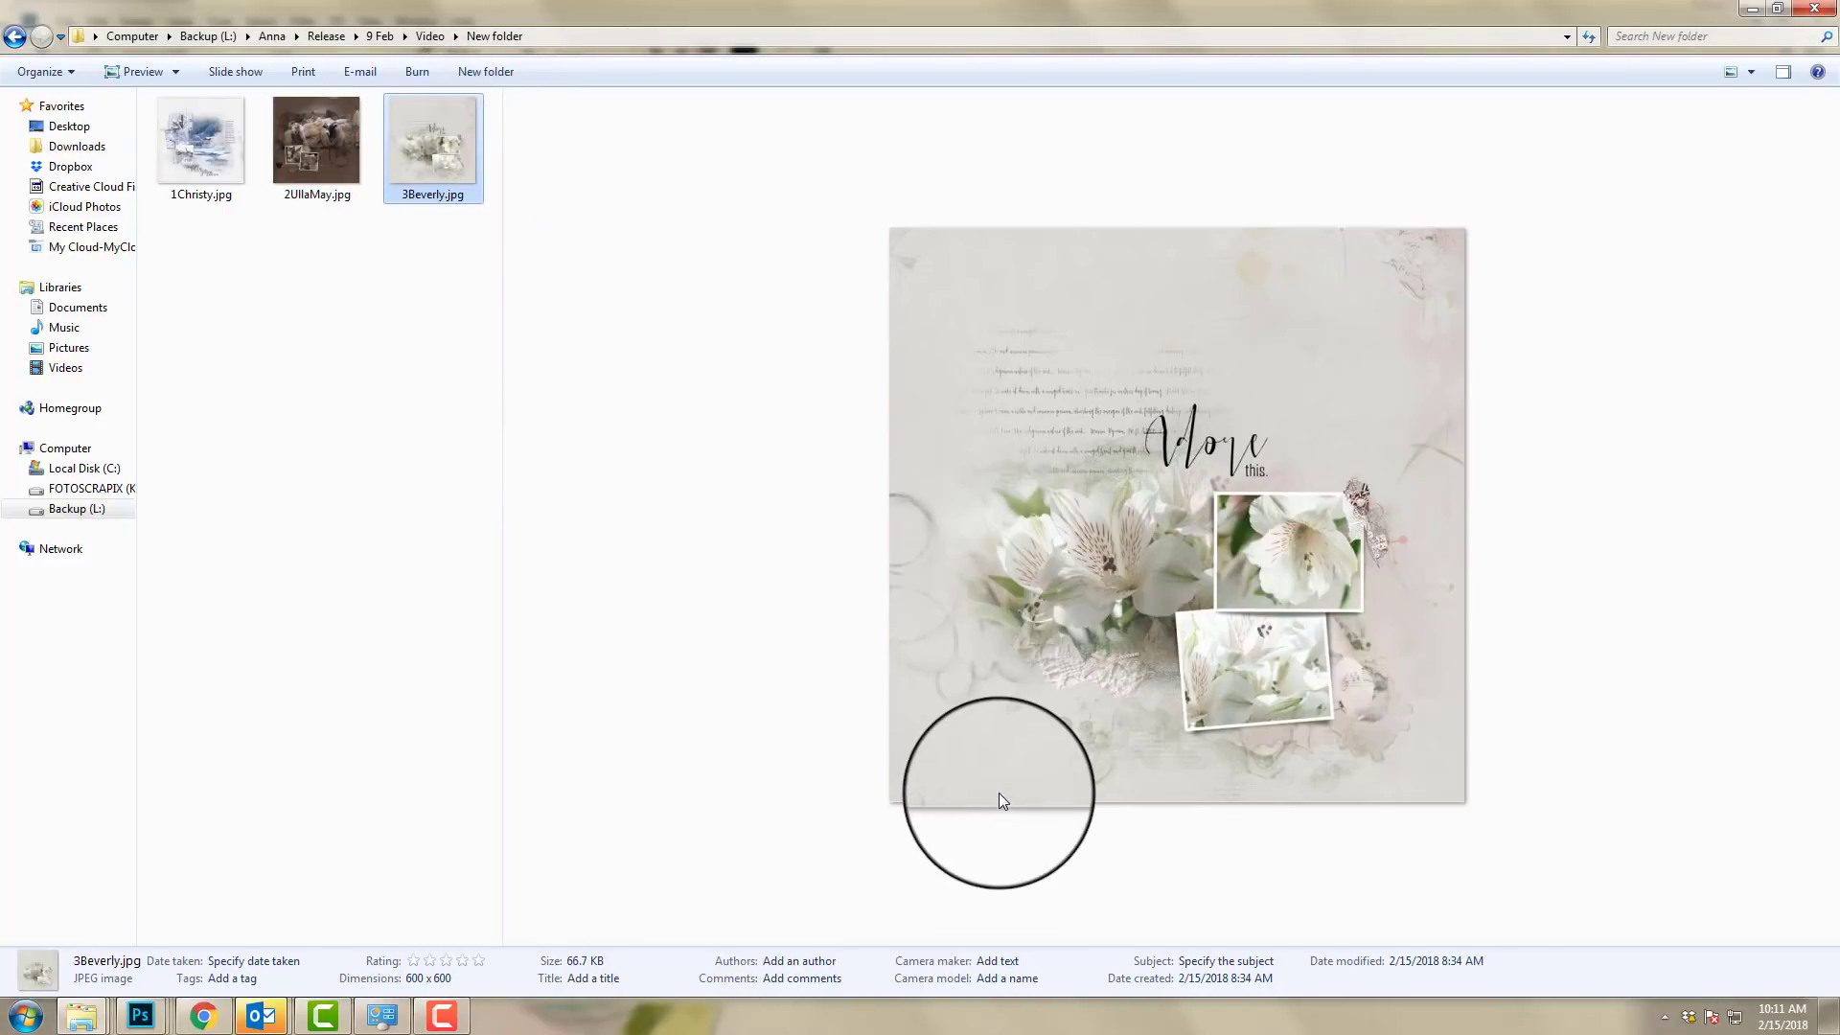